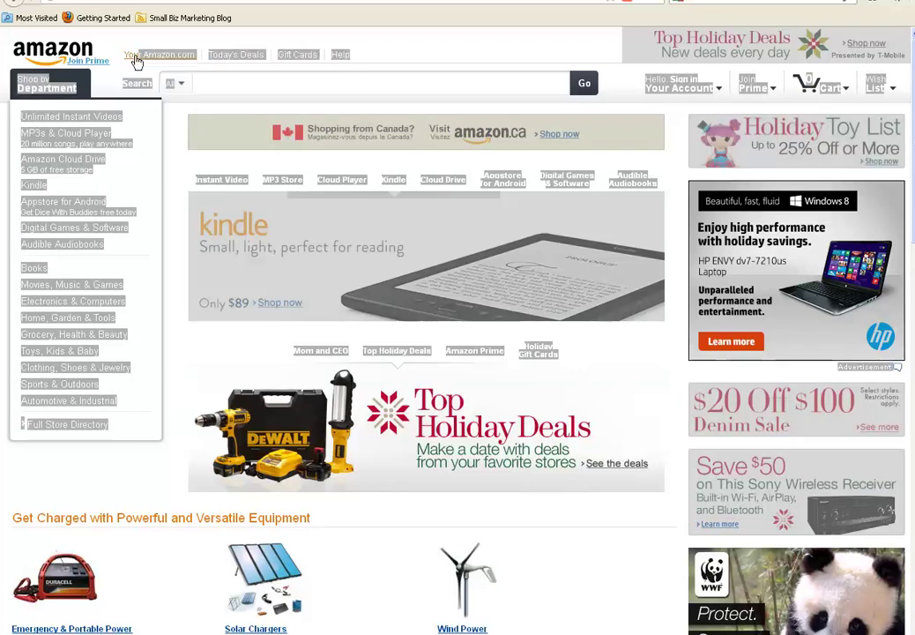
Step: Scroll the Amazon home page, check the My Demo Store tab, then move to the aStore Category Pages tab
left_click_drag(579, 235, 709, 374)
left_click_drag(913, 223, 903, 576)
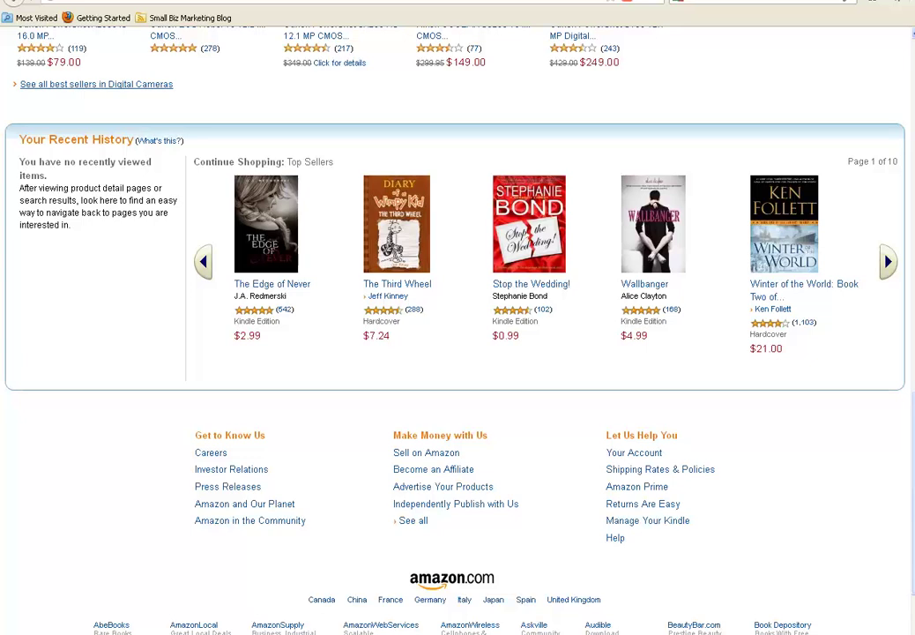
key("Home")
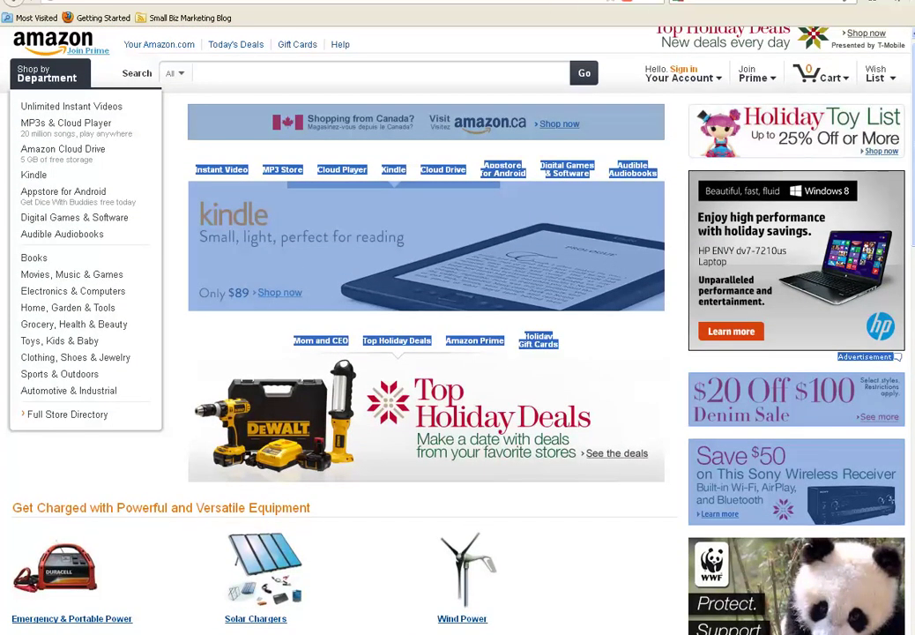
key("ctrl+Tab")
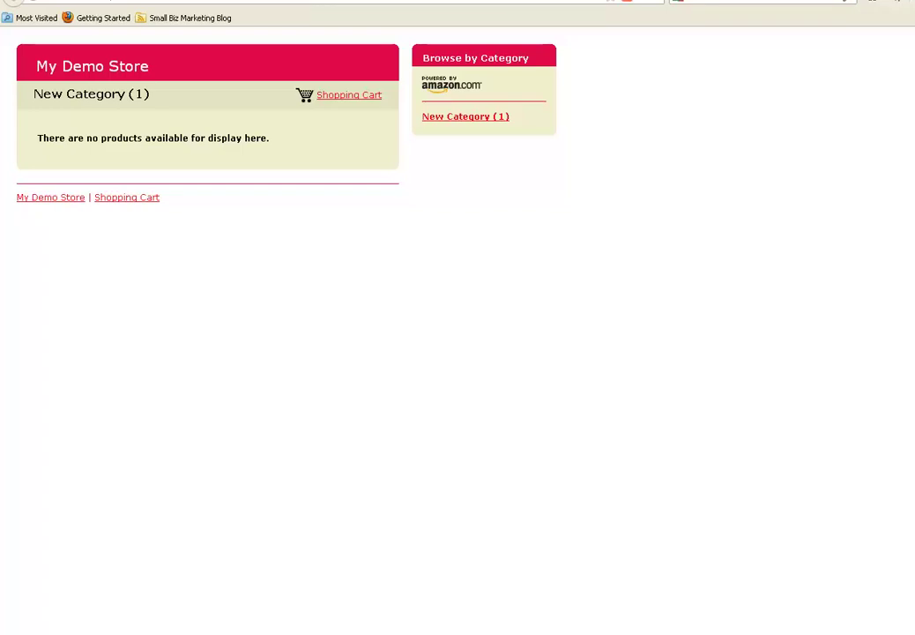
key("ctrl+Tab")
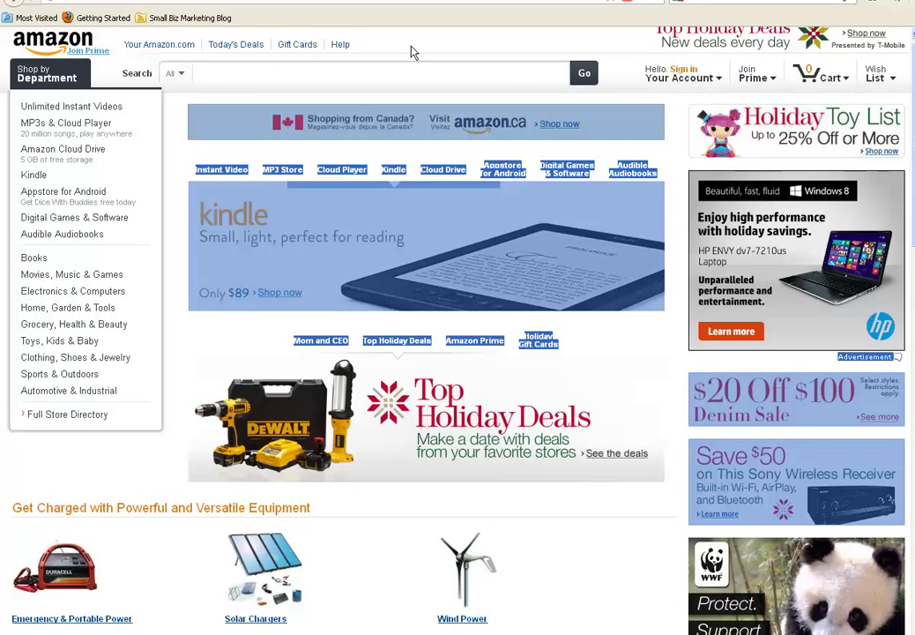
mouse_move(95, 50)
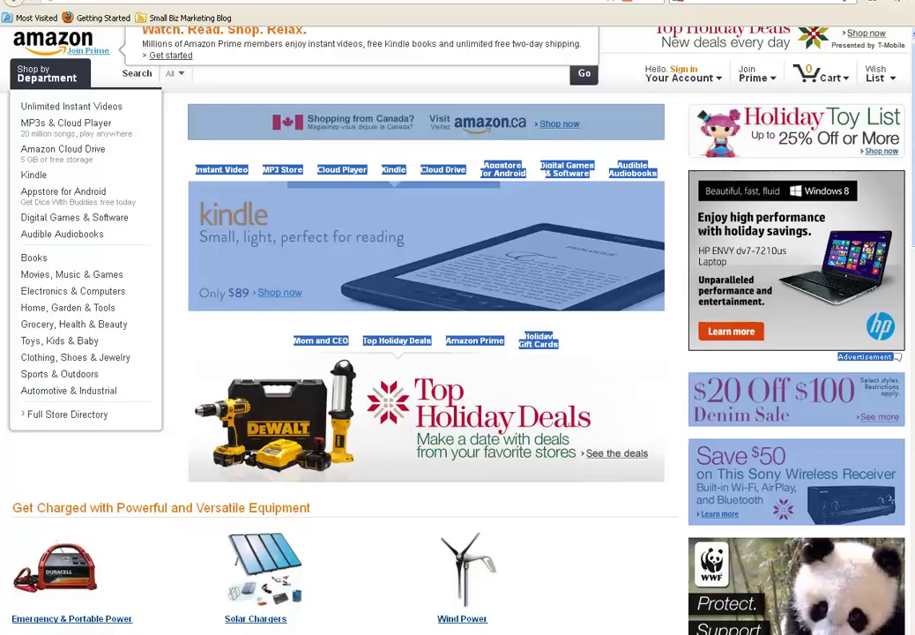
key("ctrl+Tab")
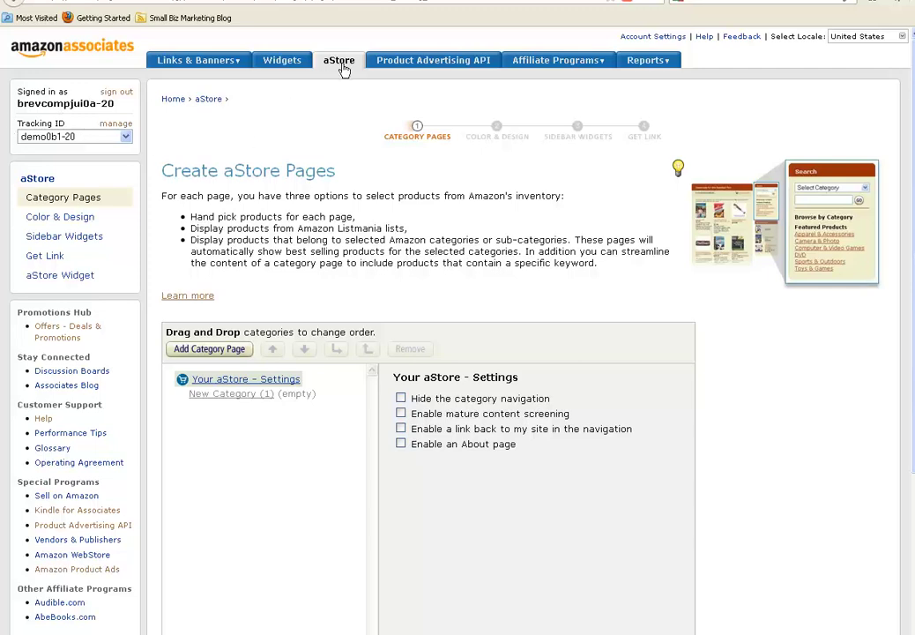
Step: Retitle New Category (1) to 'Kitchen Appliances', keeping 'Add individual products', and go to its product picker
scroll(369, 406, "down", 2)
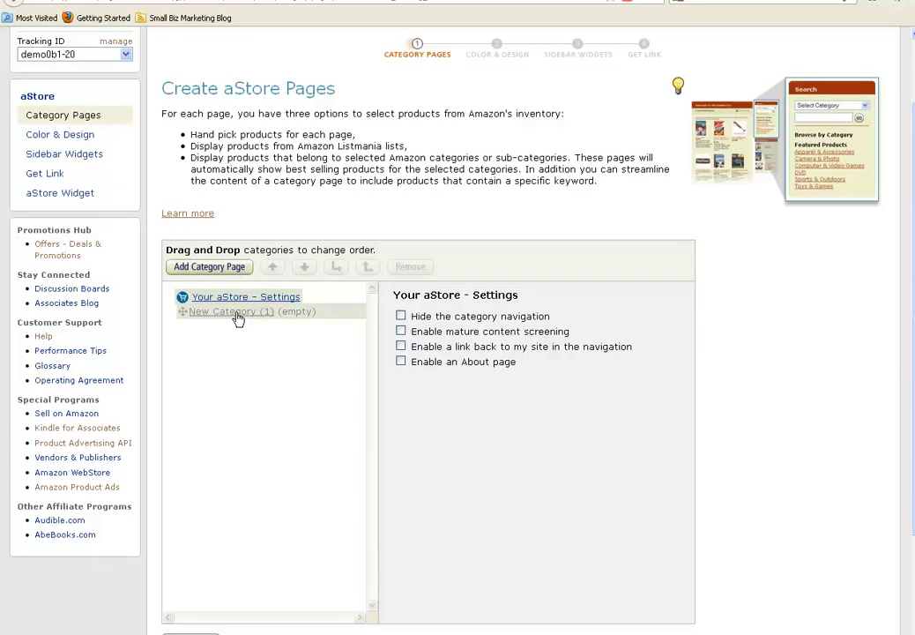
left_click(237, 315)
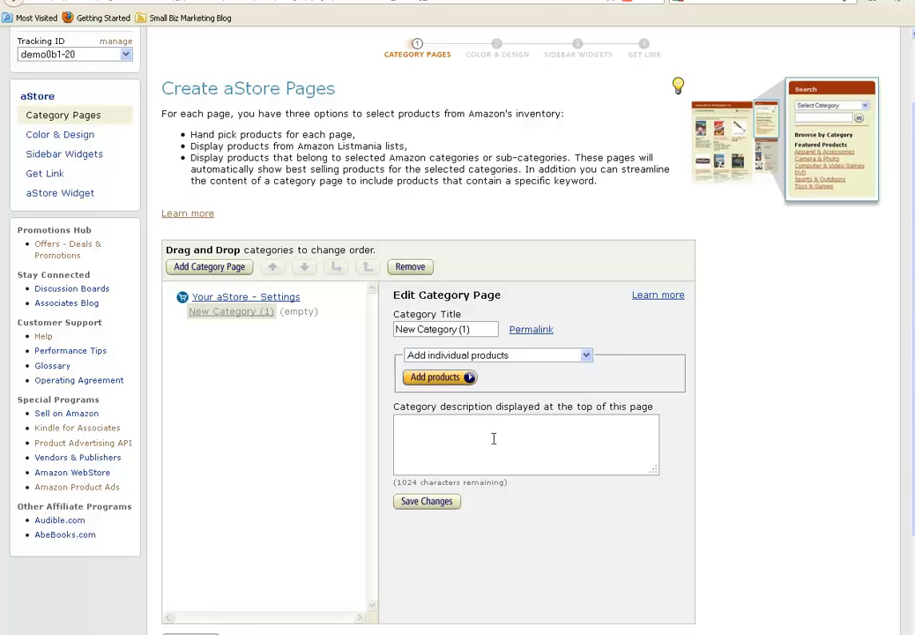
left_click_drag(473, 329, 385, 338)
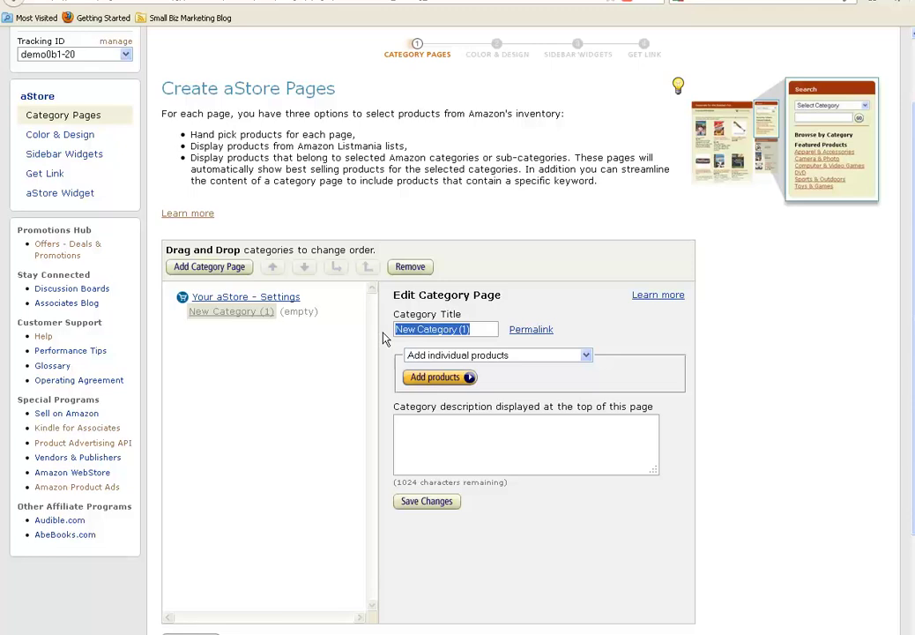
type("Kitchen ")
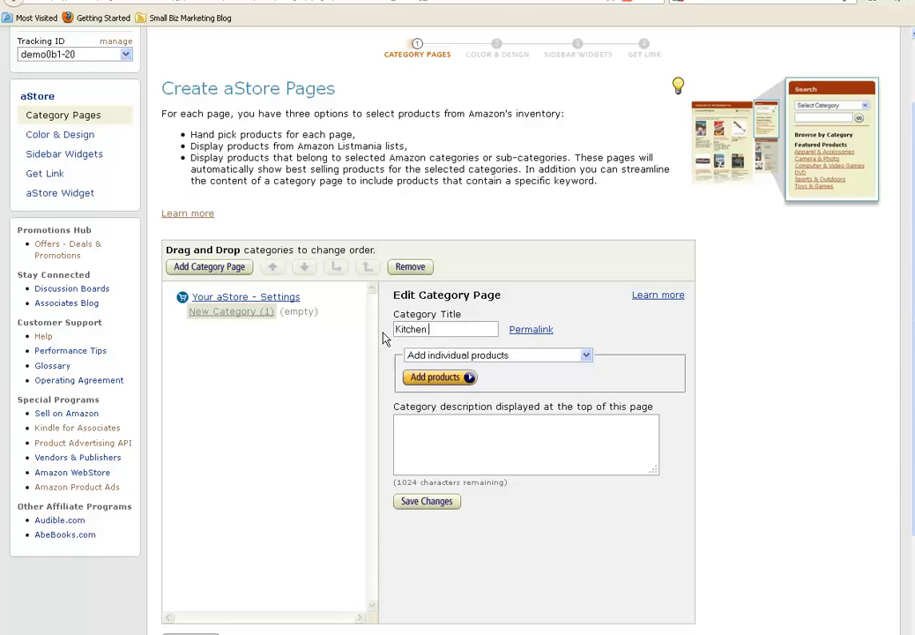
type("Appliances")
left_click(588, 358)
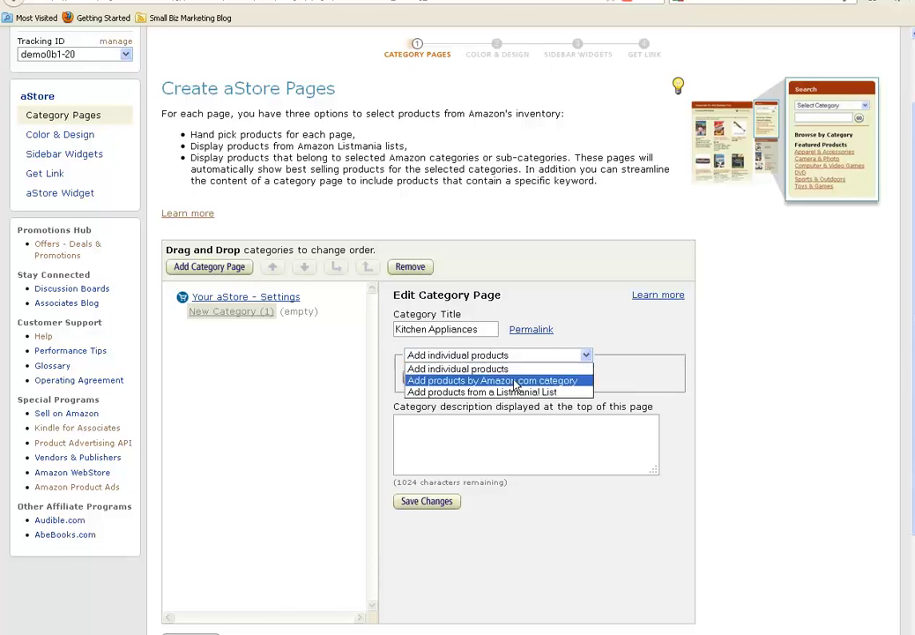
left_click(614, 346)
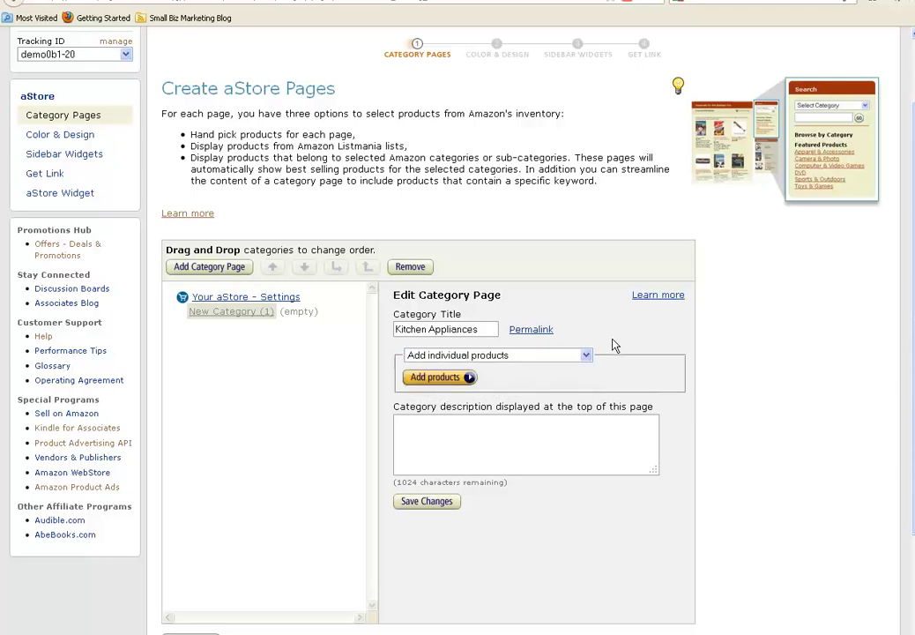
left_click(422, 379)
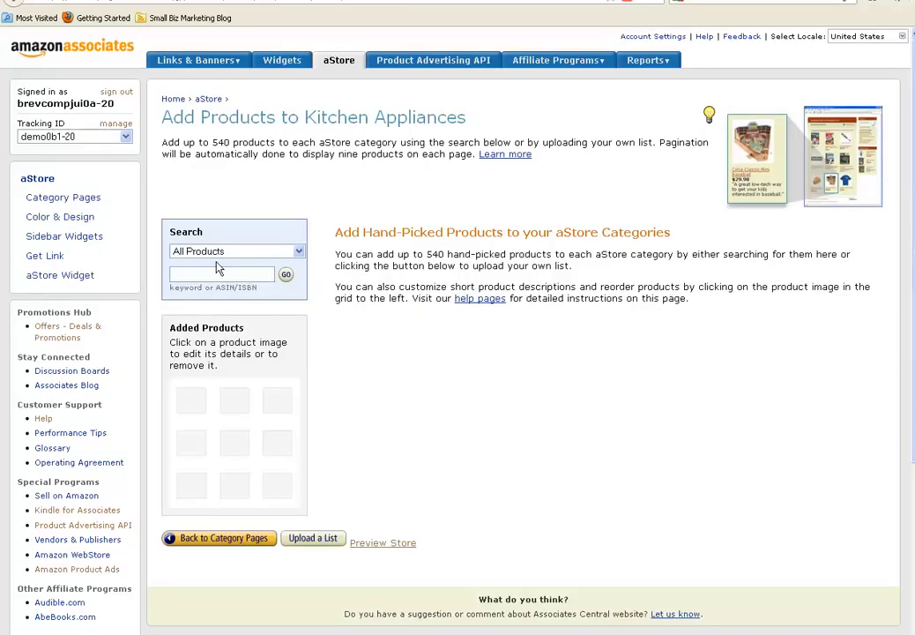
Step: Search the Home & Garden category for 'kitchenaid'
left_click(299, 251)
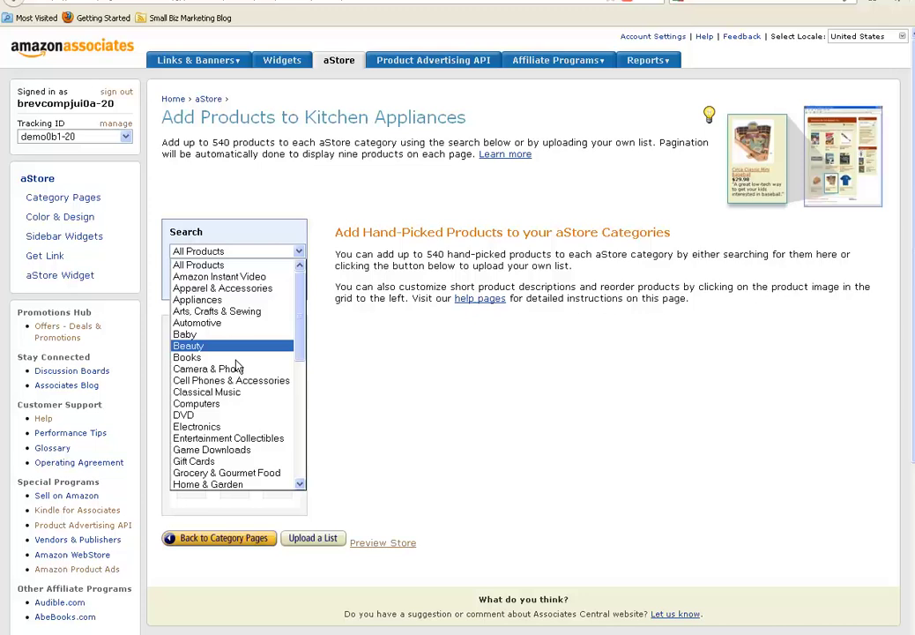
left_click(232, 486)
left_click(200, 275)
type("kitchen")
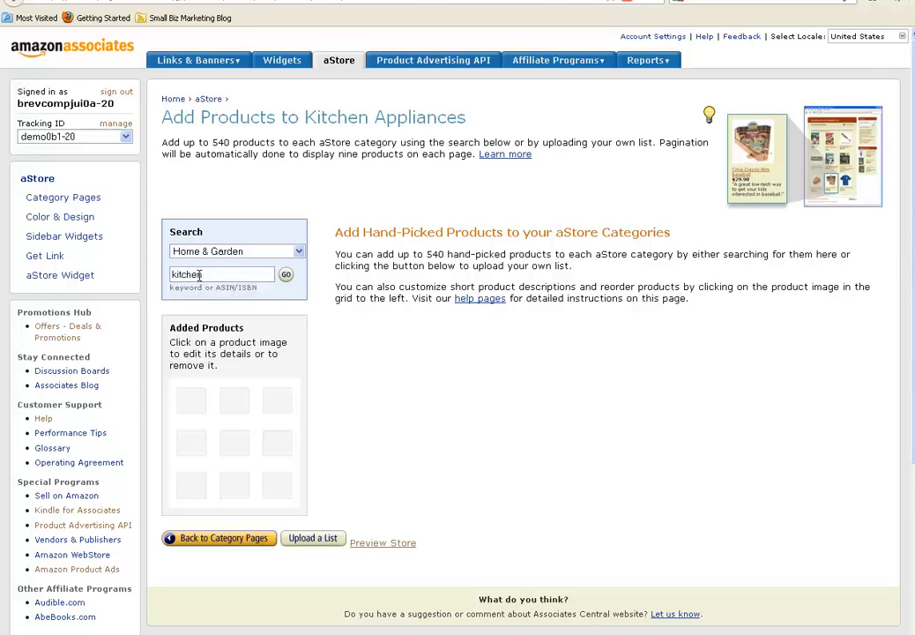
type("aid")
left_click(287, 276)
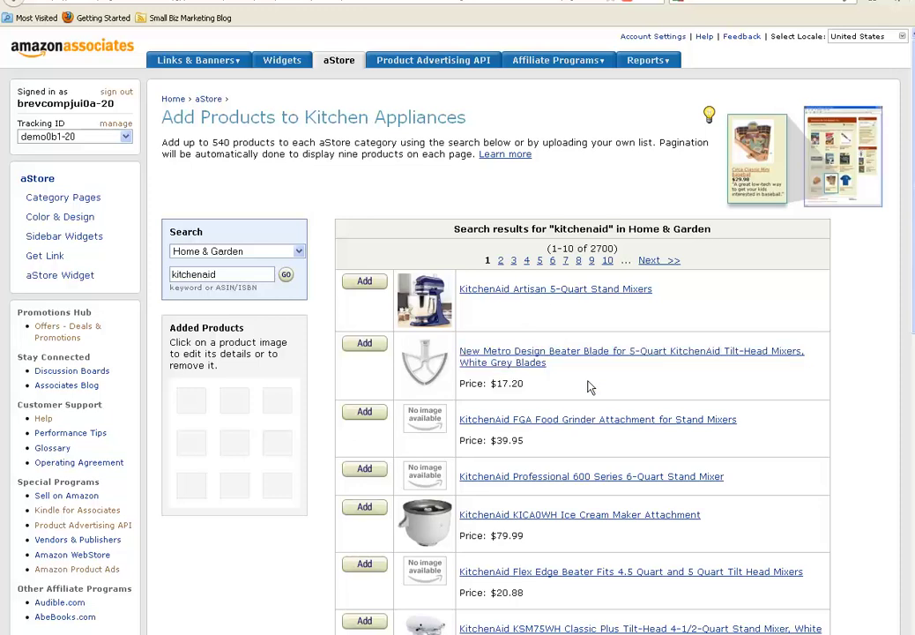
Step: Add the KitchenAid Artisan 5-Quart Stand Mixers to Kitchen Appliances
left_click(366, 282)
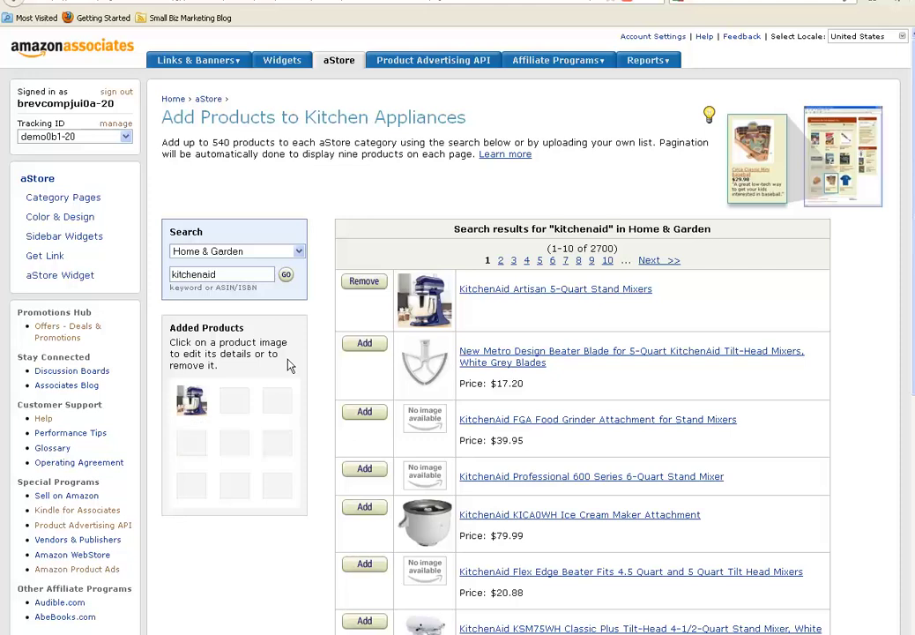
scroll(484, 315, "down", 2)
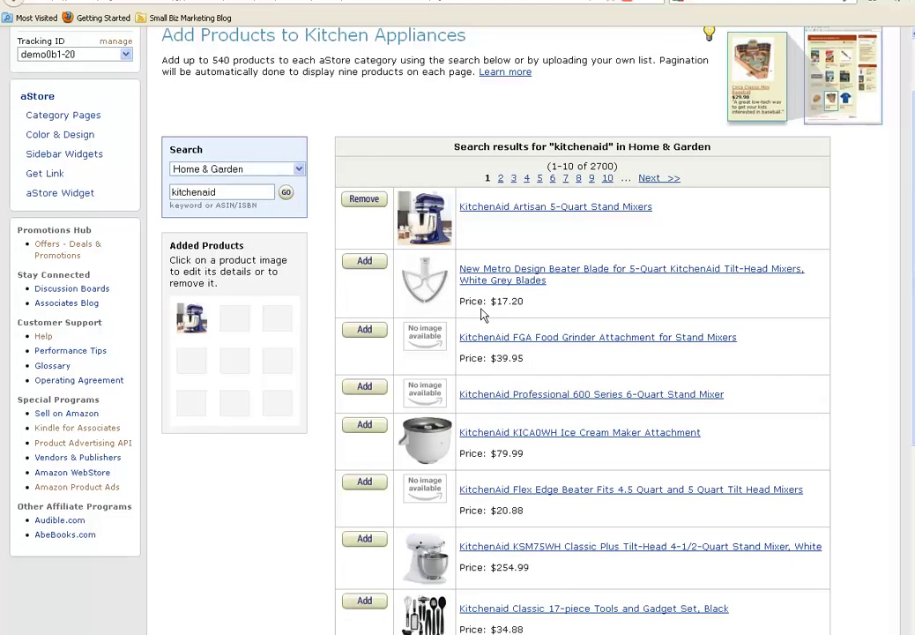
scroll(546, 441, "down", 2)
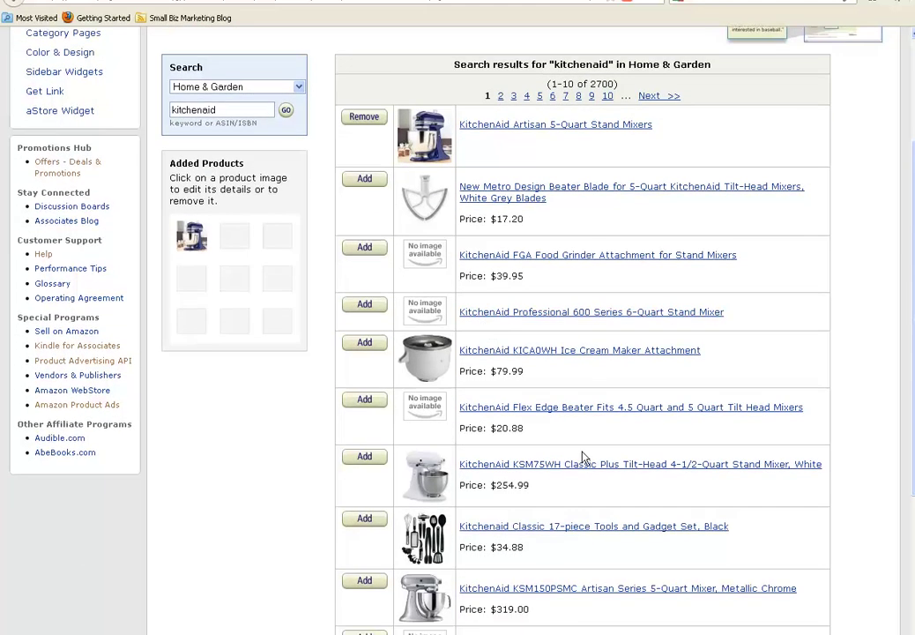
Step: Add the KSM75WH Classic Plus mixer, Classic 17-piece tools and gadget set, and KSM150PSMC chrome mixer
left_click(487, 473)
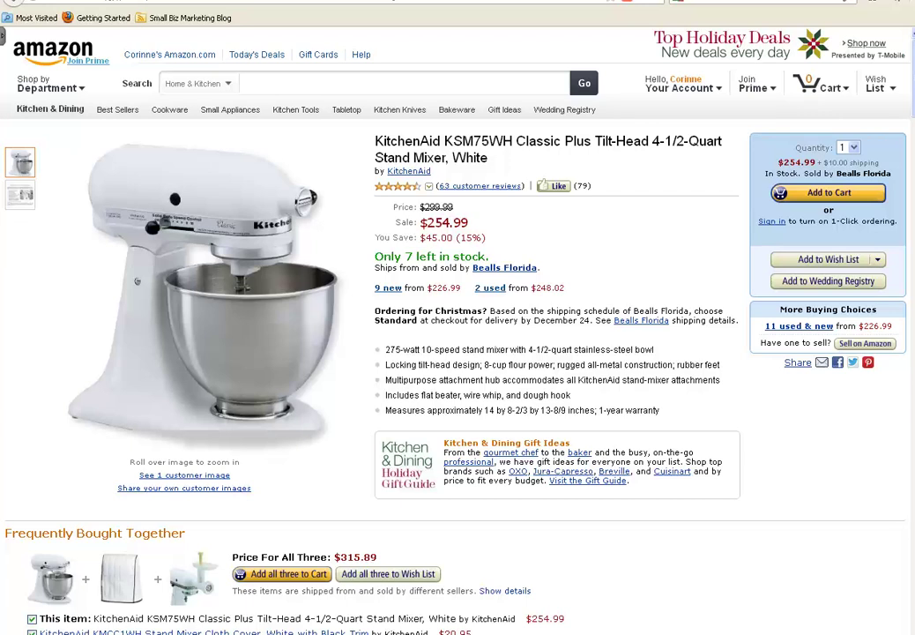
key("alt+Left")
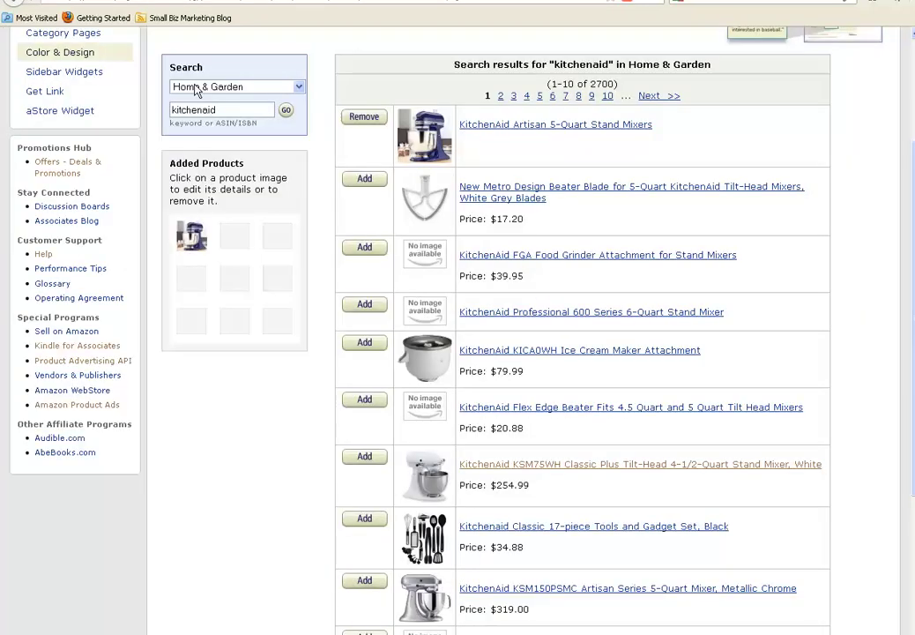
left_click(364, 457)
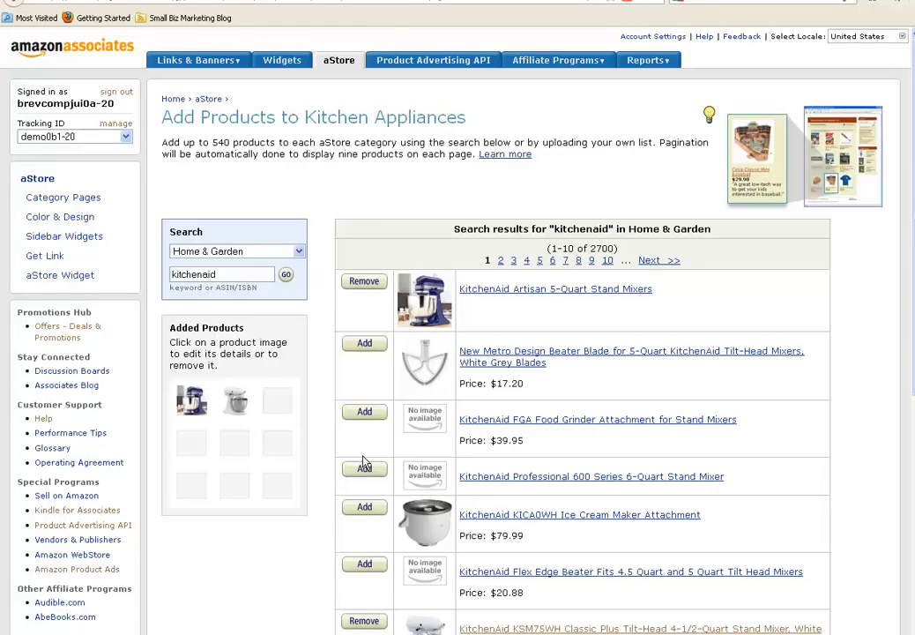
scroll(392, 581, "down", 3)
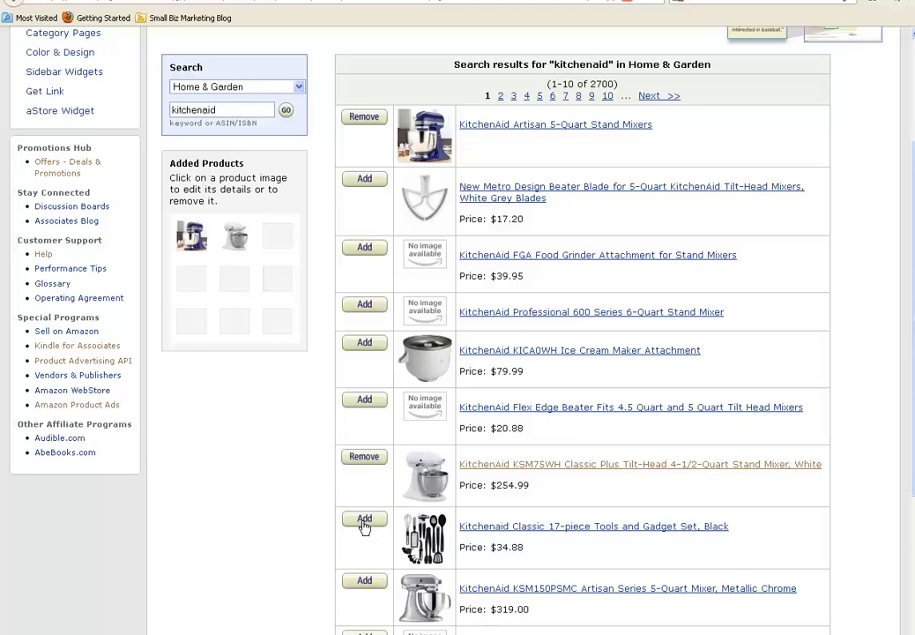
left_click(364, 521)
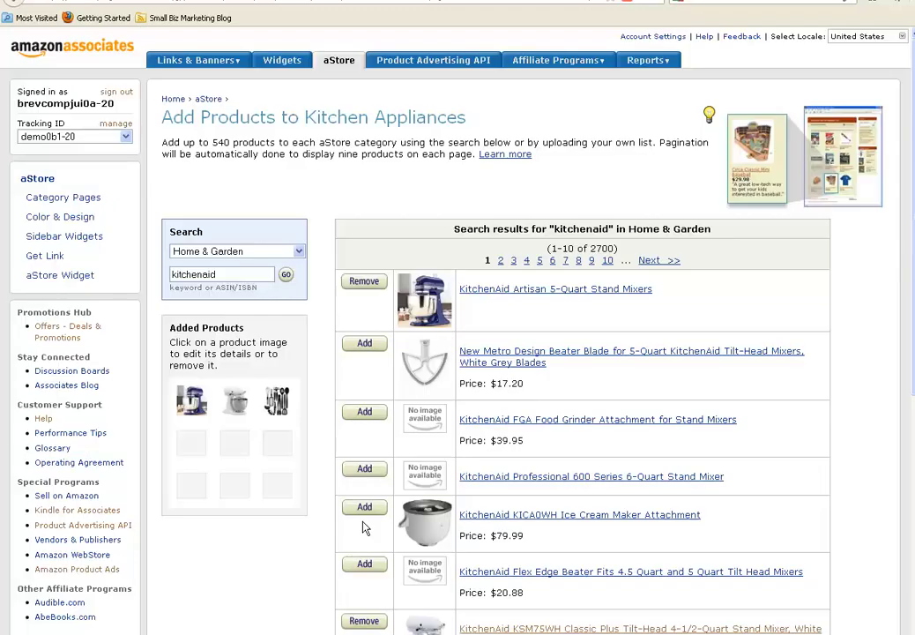
scroll(278, 537, "down", 3)
scroll(279, 538, "down", 5)
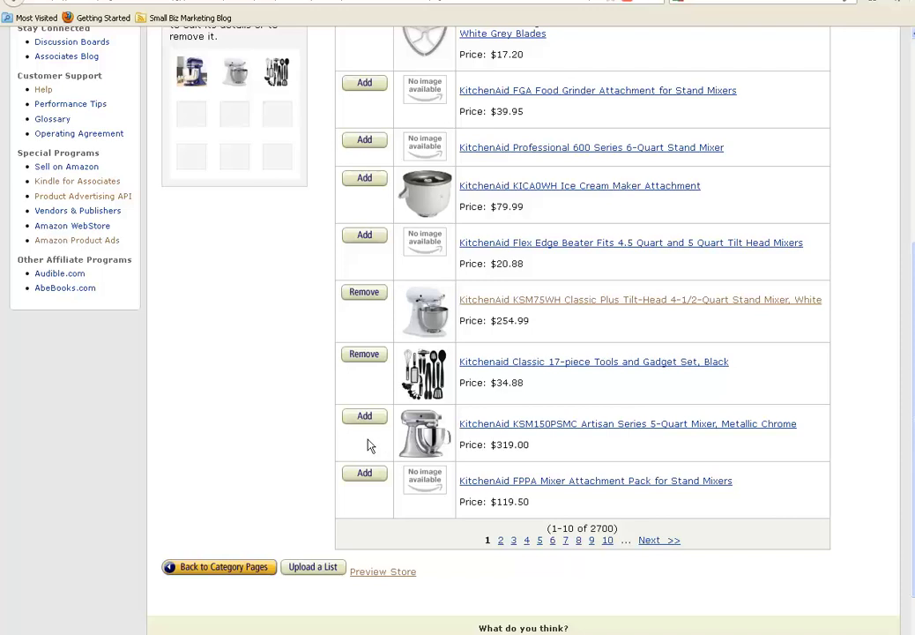
left_click(366, 420)
scroll(278, 530, "down", 7)
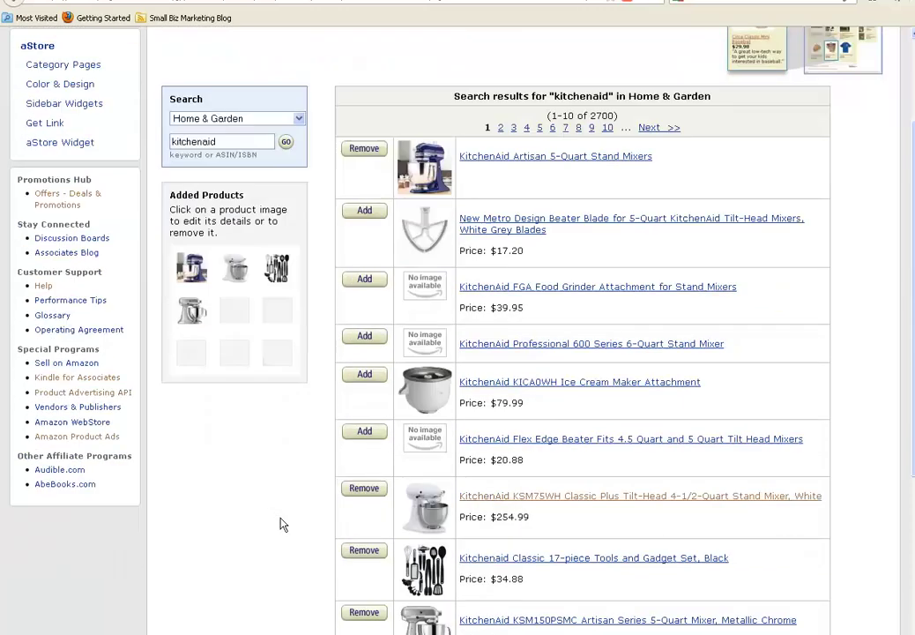
scroll(225, 401, "up", 3)
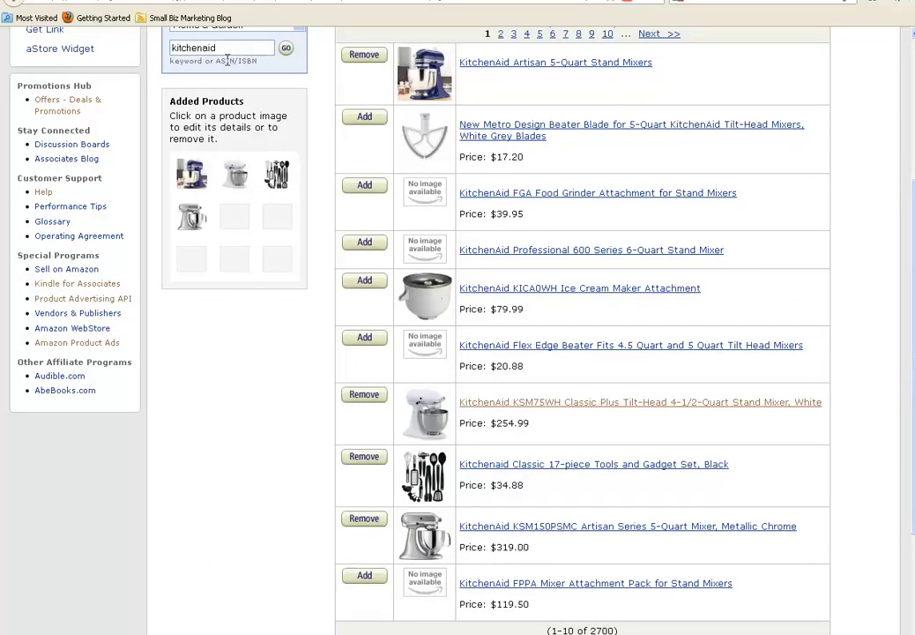
scroll(318, 75, "up", 2)
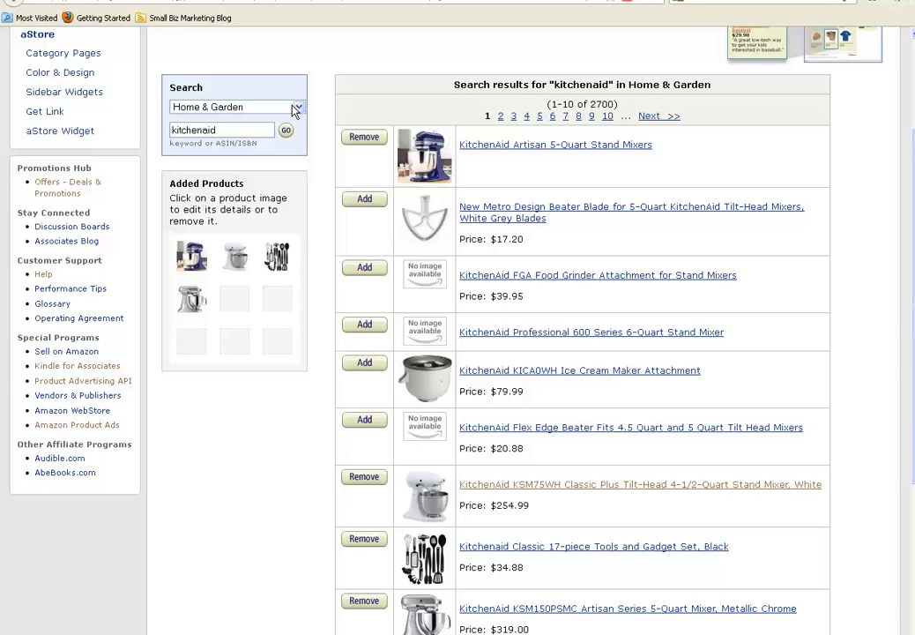
Step: Search the Books category for 'recipe' instead of kitchenaid
left_click(298, 108)
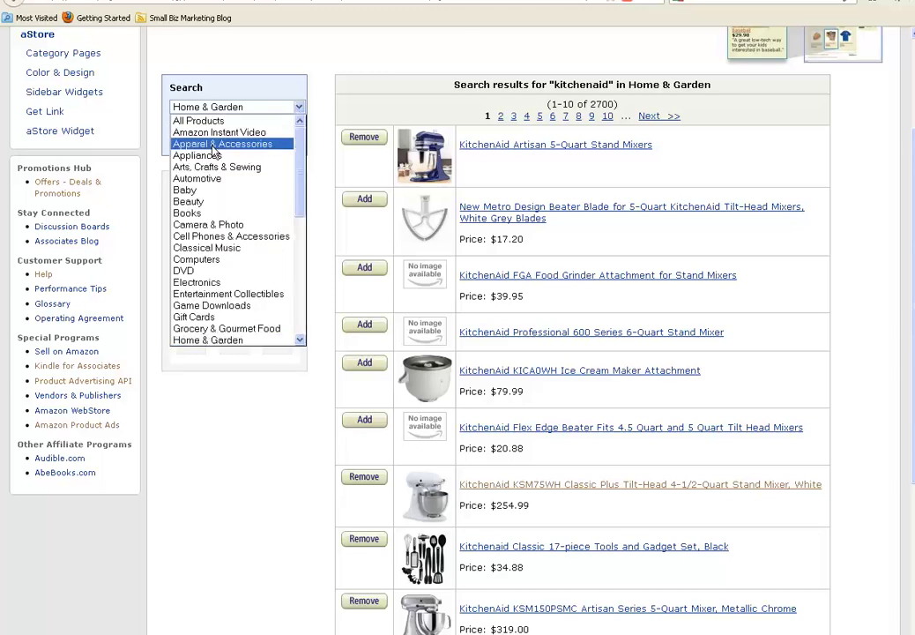
left_click(246, 109)
left_click(298, 107)
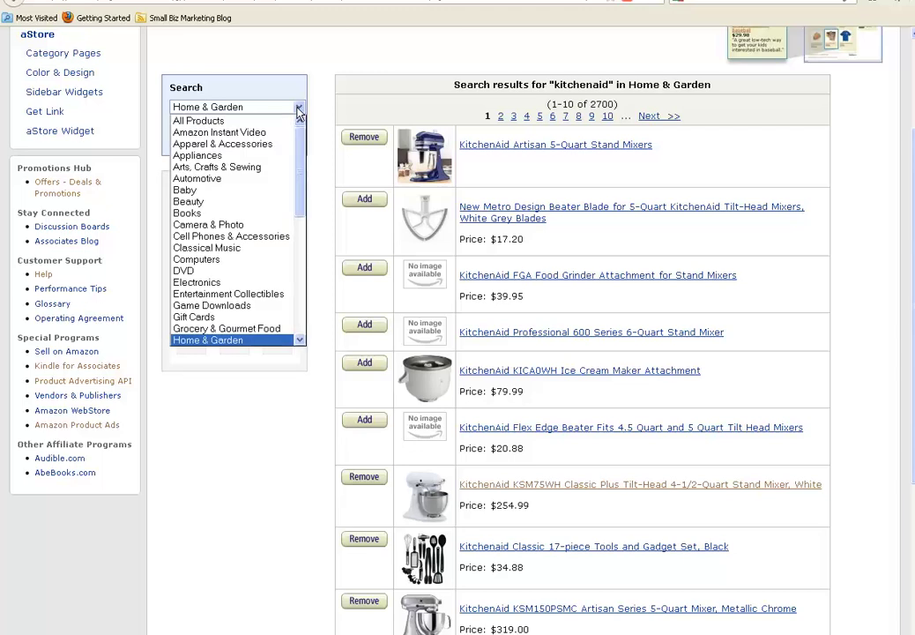
left_click(228, 212)
left_click_drag(226, 129, 155, 135)
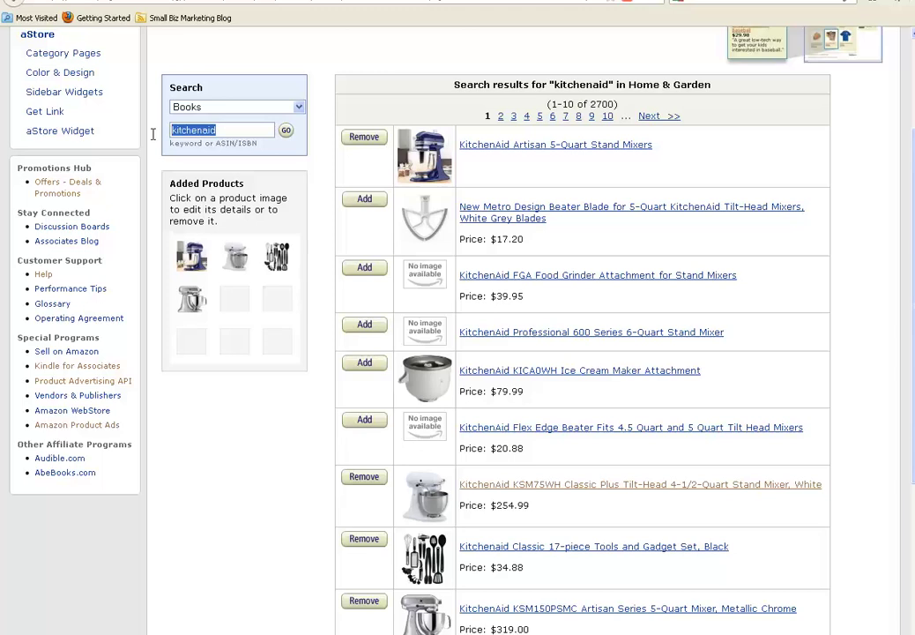
type("rec")
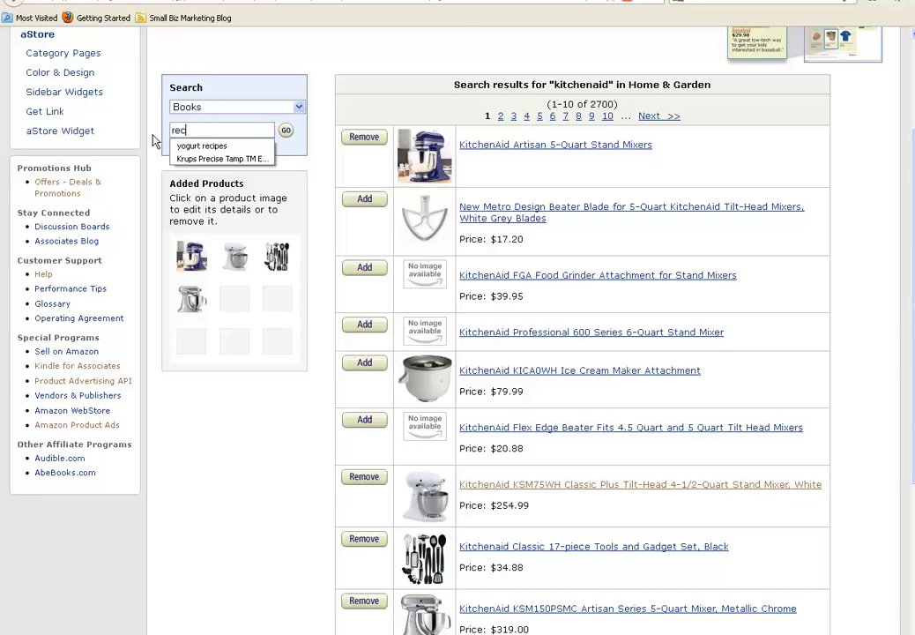
type("ipe")
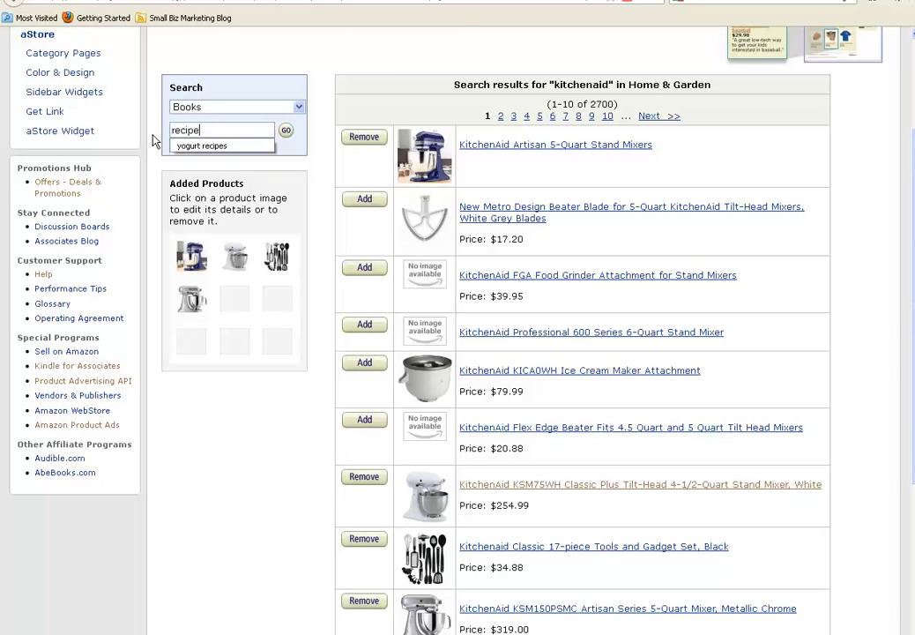
left_click(286, 131)
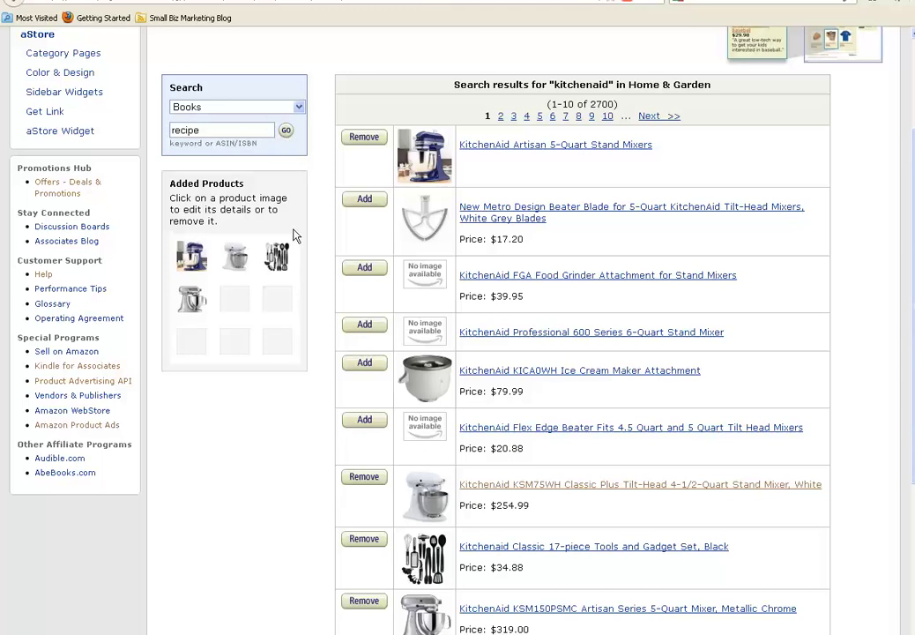
Step: Add recipe books, including Easy Appetizer Recipes, to Kitchen Appliances and preview the store
scroll(379, 187, "down", 2)
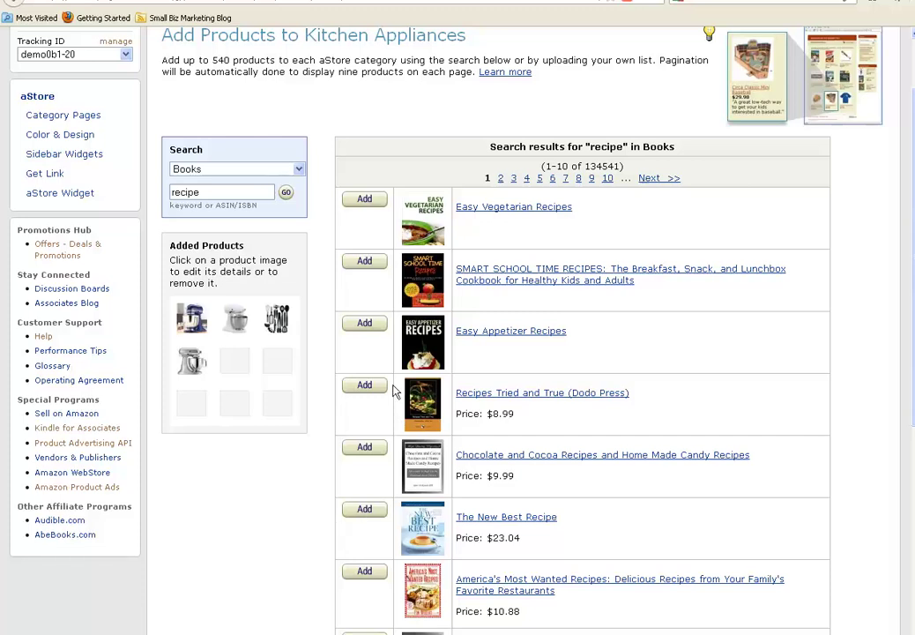
left_click(366, 324)
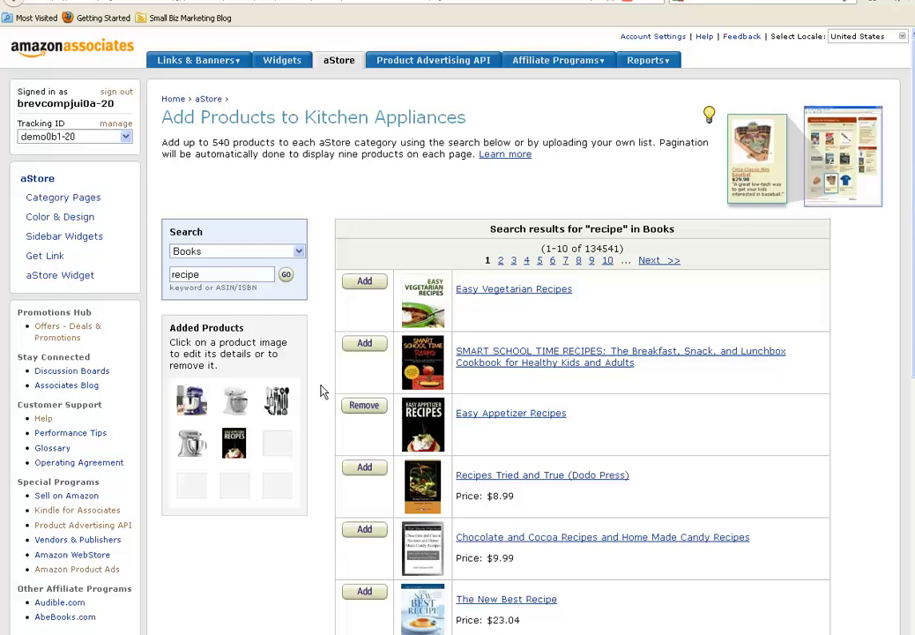
scroll(527, 296, "down", 2)
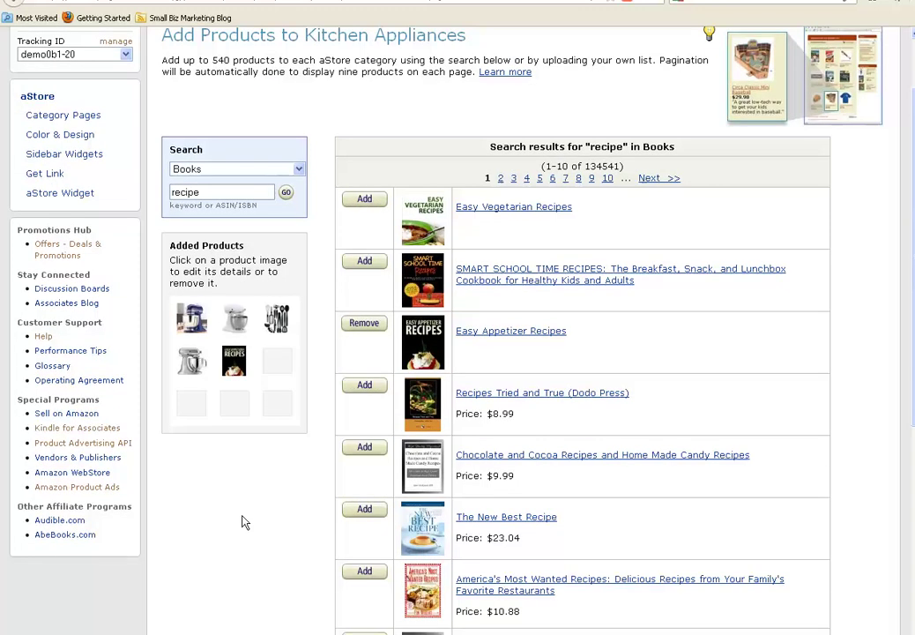
scroll(245, 522, "down", 6)
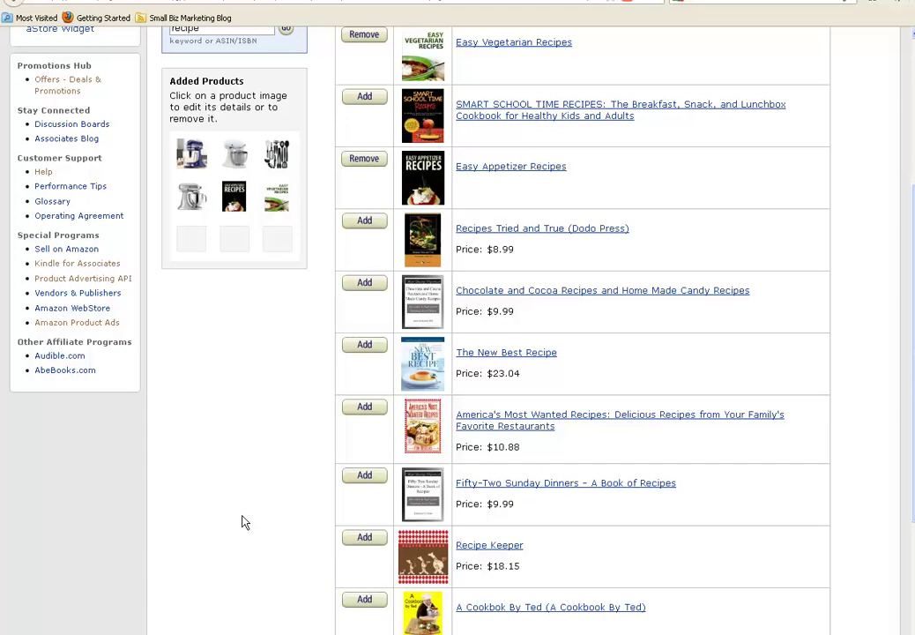
scroll(245, 522, "down", 2)
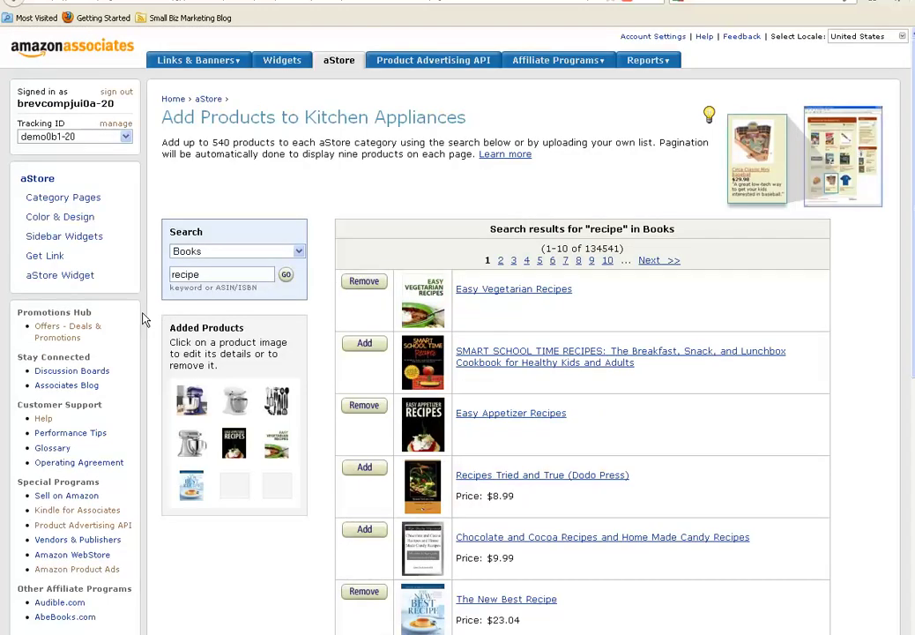
scroll(260, 557, "down", 3)
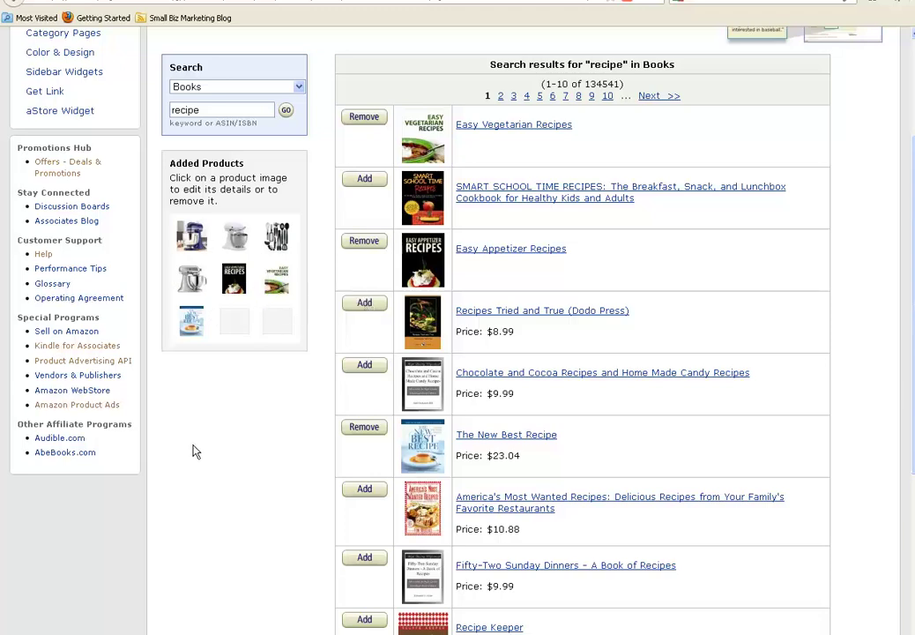
scroll(321, 427, "down", 8)
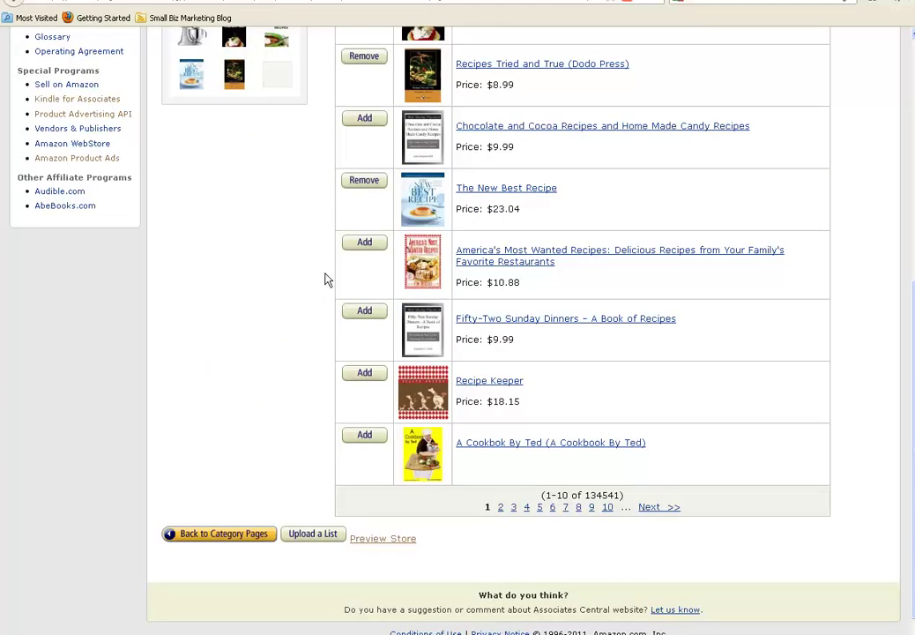
scroll(267, 237, "up", 3)
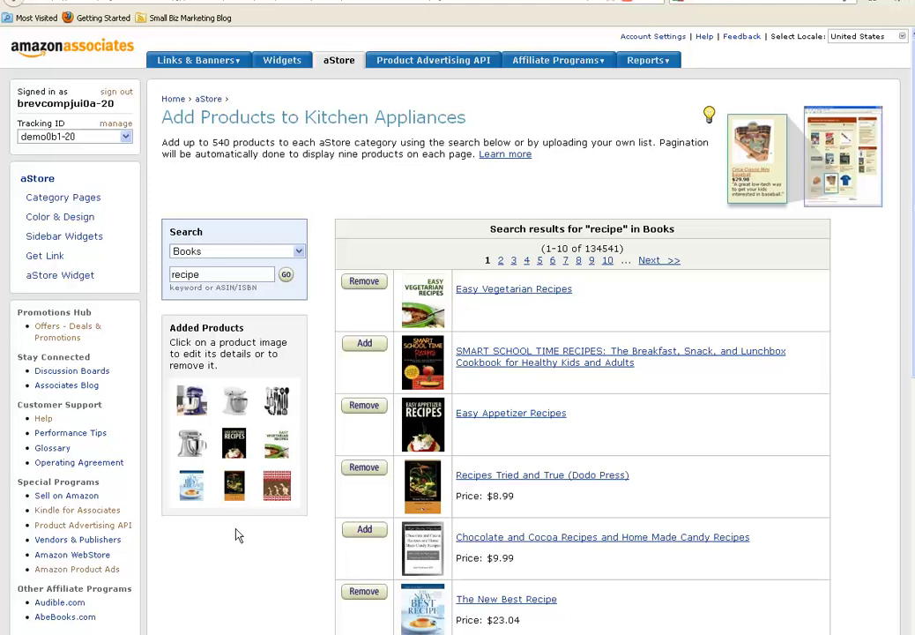
scroll(235, 535, "down", 2)
scroll(298, 556, "down", 2)
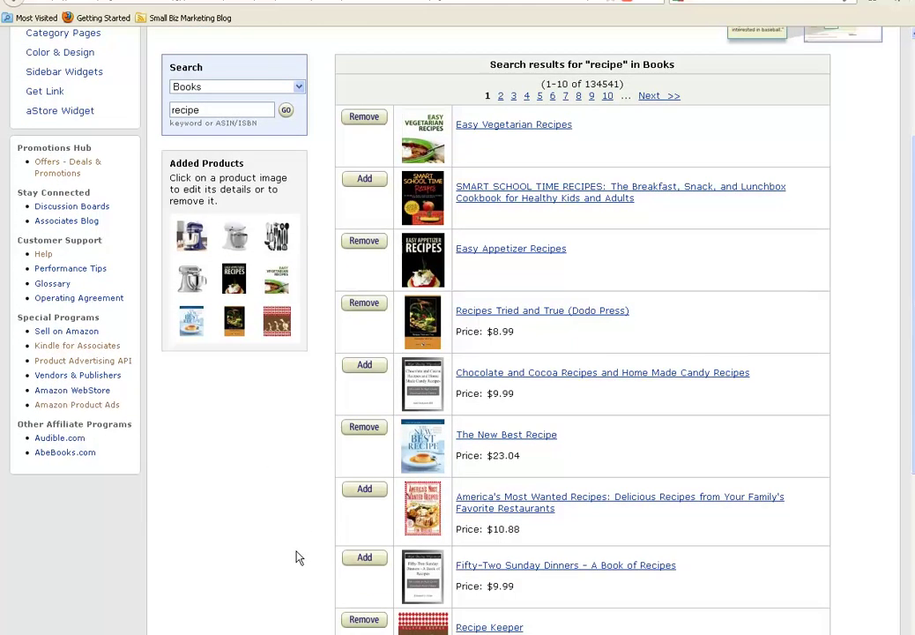
scroll(288, 538, "down", 2)
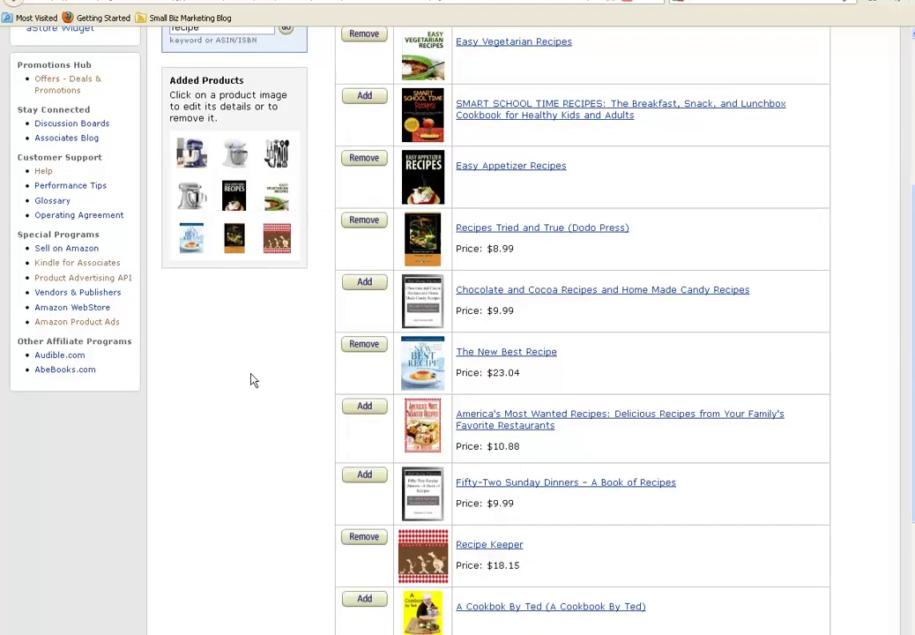
scroll(252, 380, "down", 2)
scroll(252, 380, "down", 2)
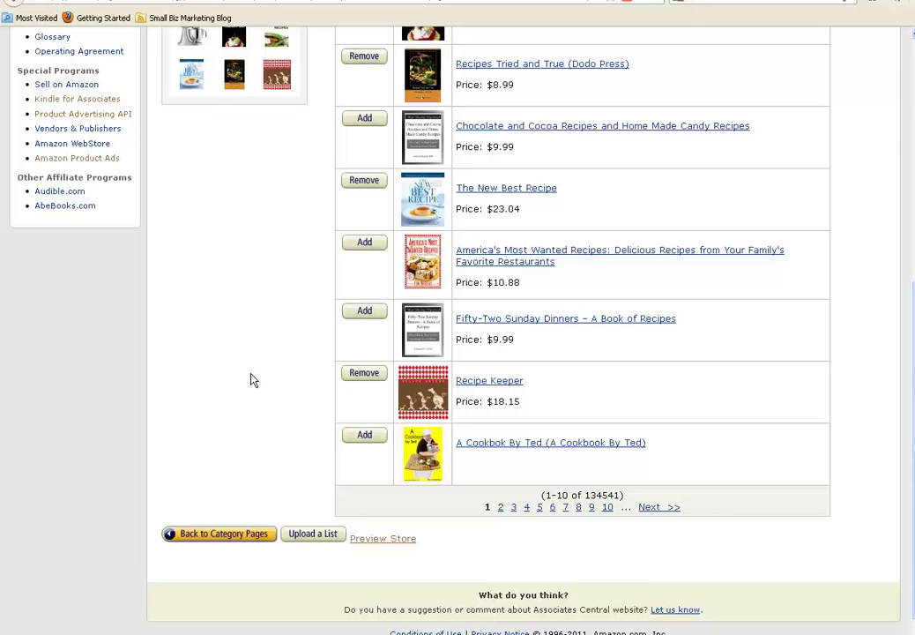
left_click(372, 541)
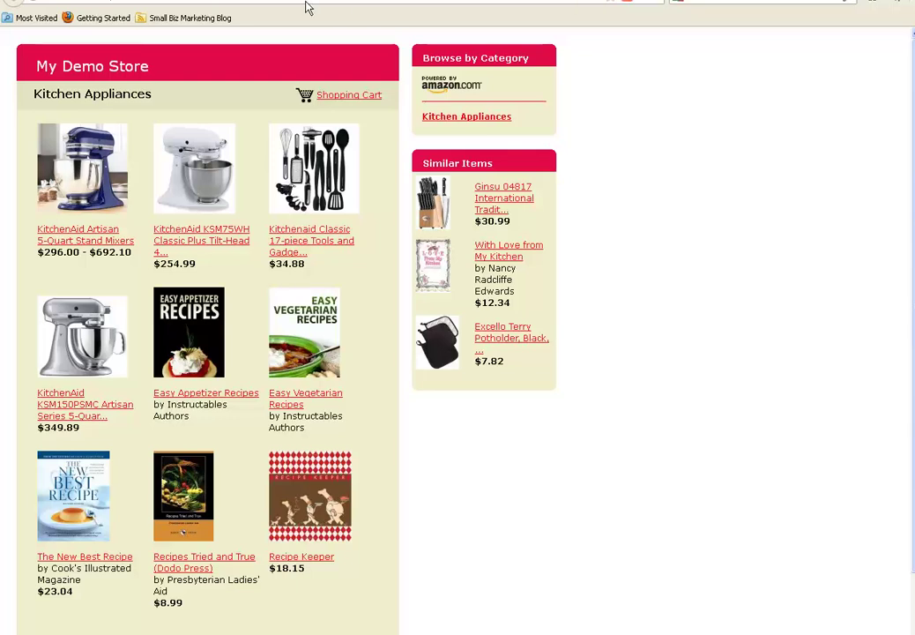
Step: Close the preview, view My Demo Store from the Manage your aStores list, and return to the list
key("ctrl+w")
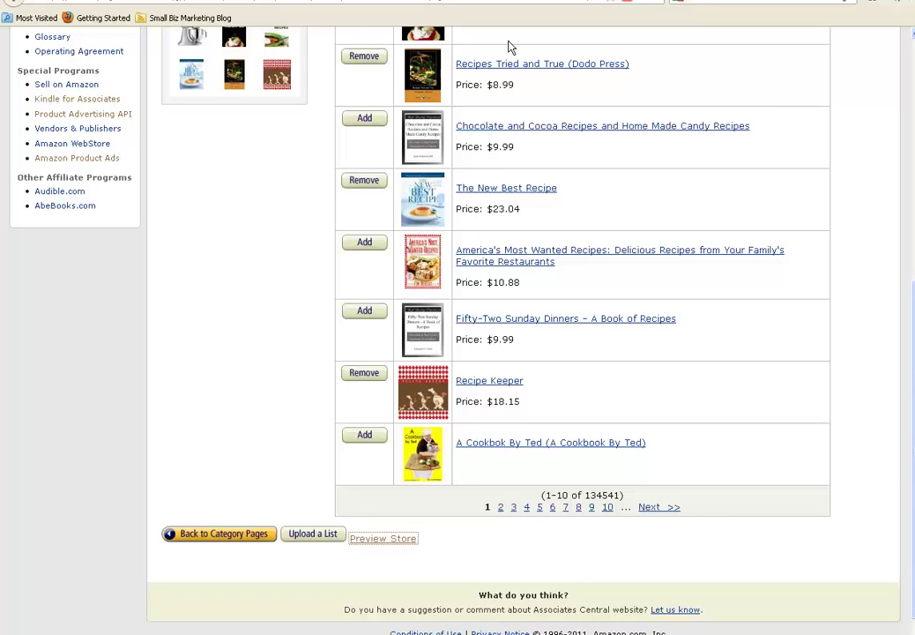
scroll(511, 66, "up", 5)
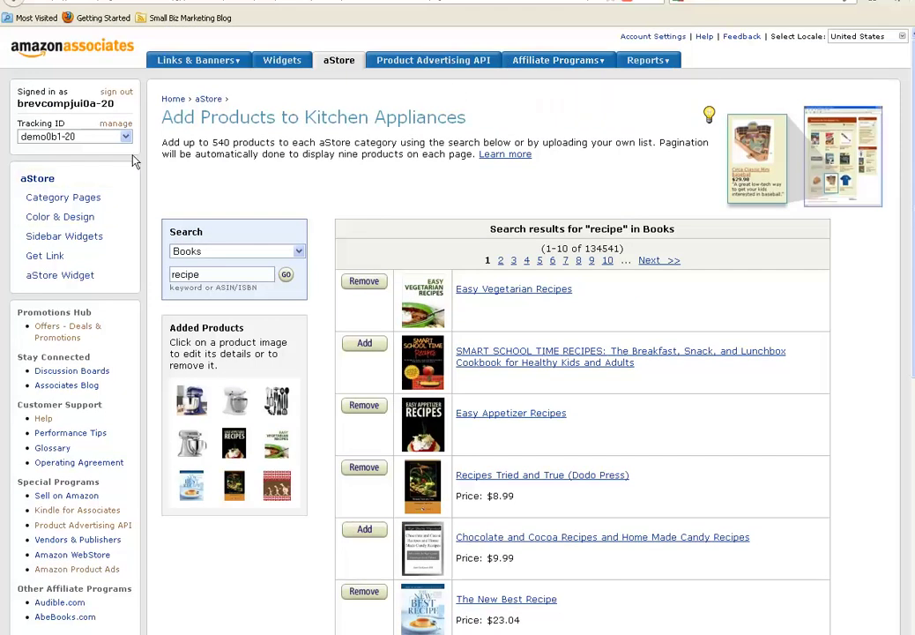
left_click(332, 63)
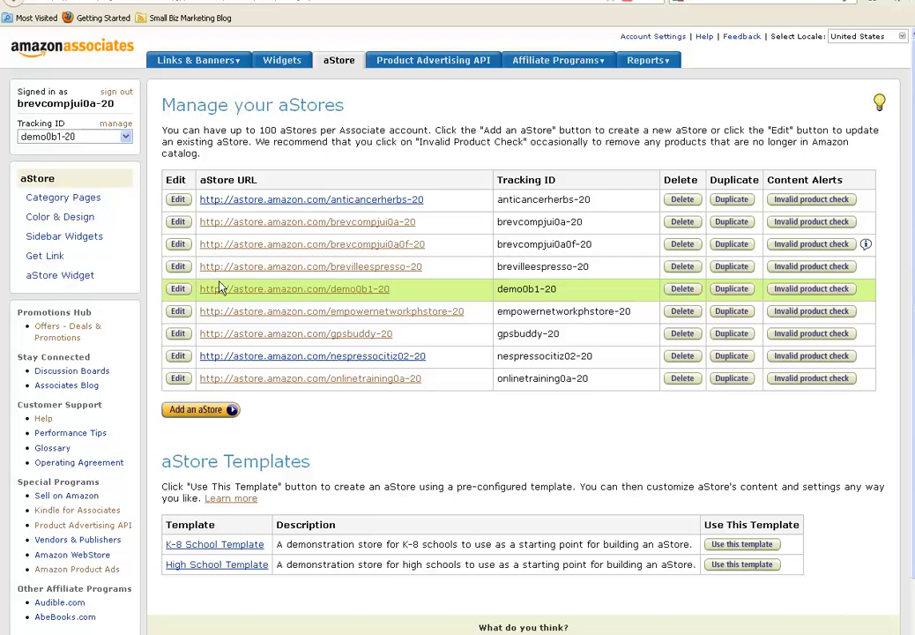
left_click(294, 295)
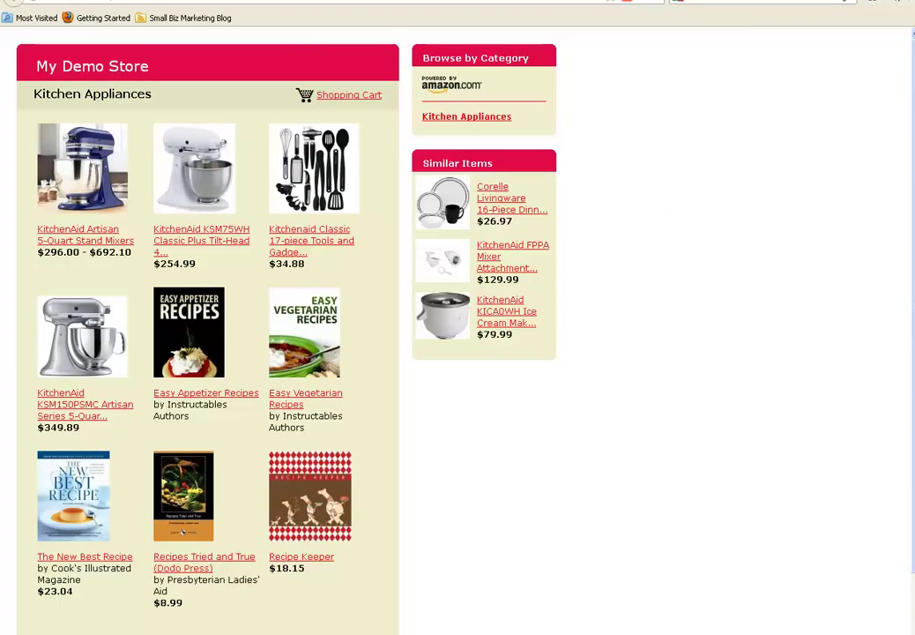
key("alt+Left")
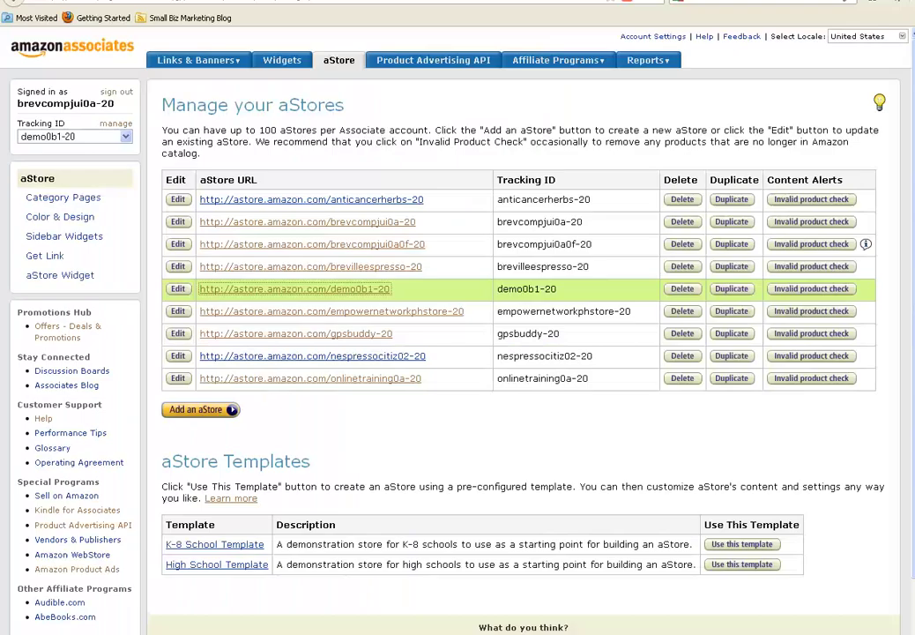
Step: Edit the demo0b1-20 store and continue to the Color & Design step
left_click(178, 289)
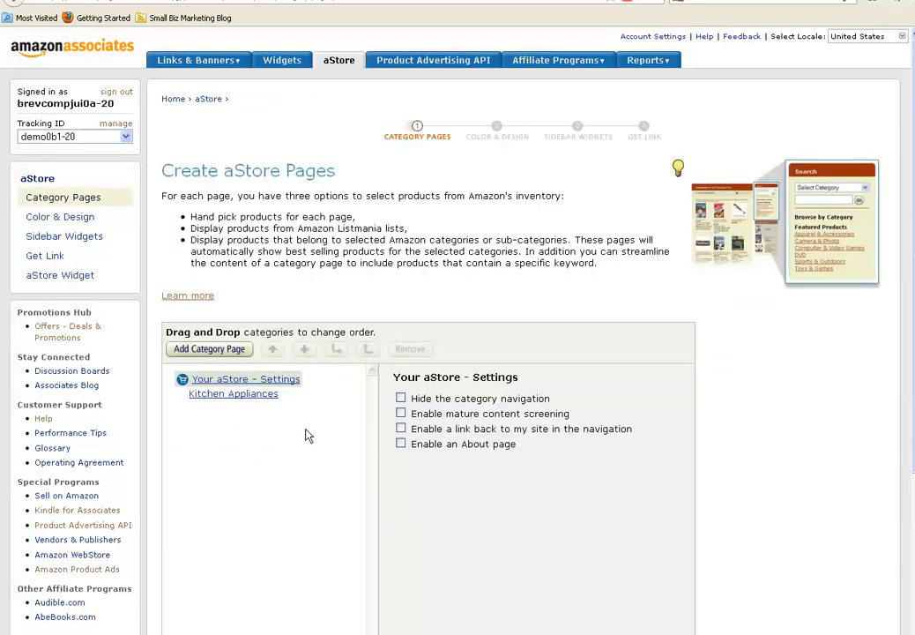
scroll(453, 418, "down", 1)
scroll(453, 416, "down", 4)
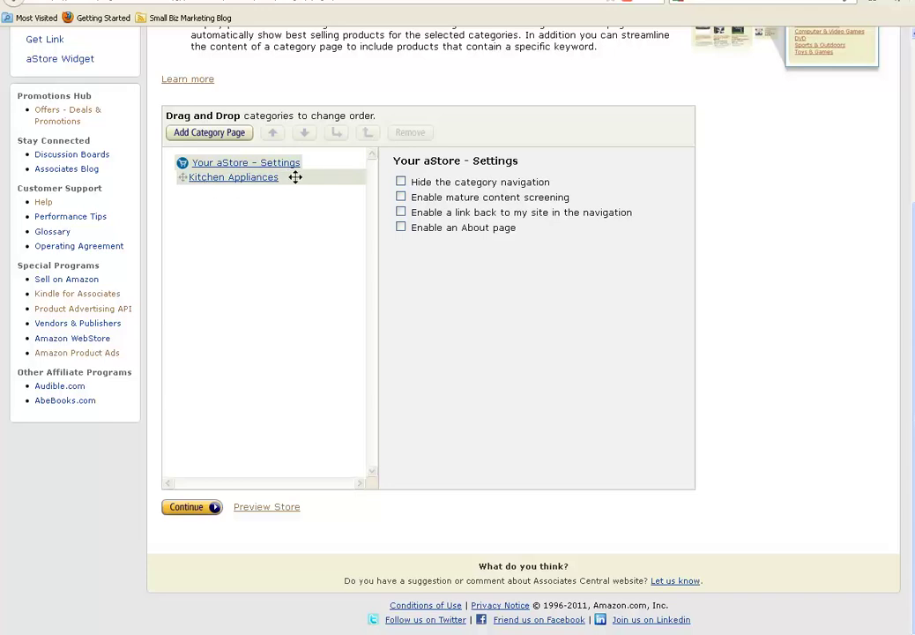
left_click(188, 509)
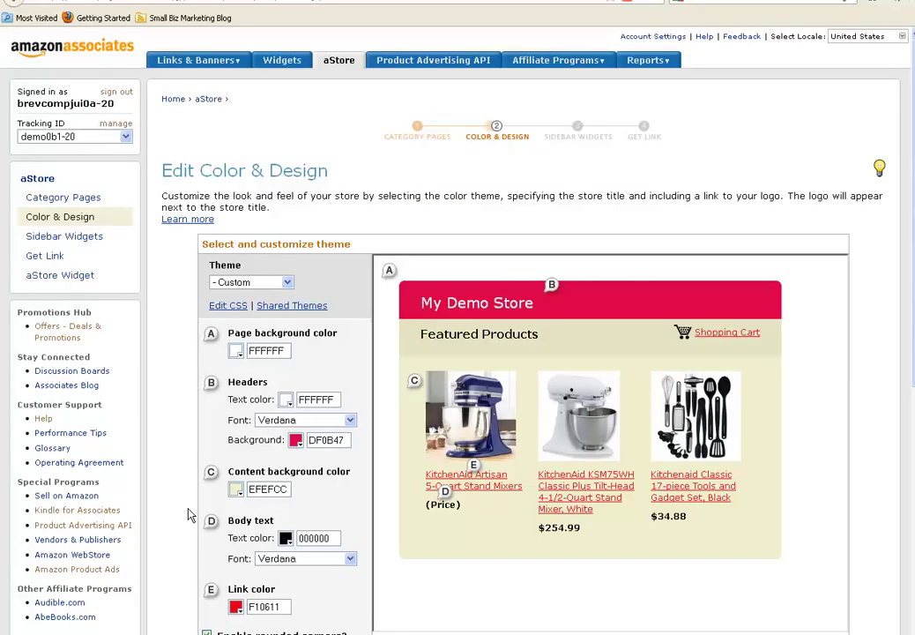
Step: Set the header background colour to green (0BDF12)
scroll(403, 322, "down", 3)
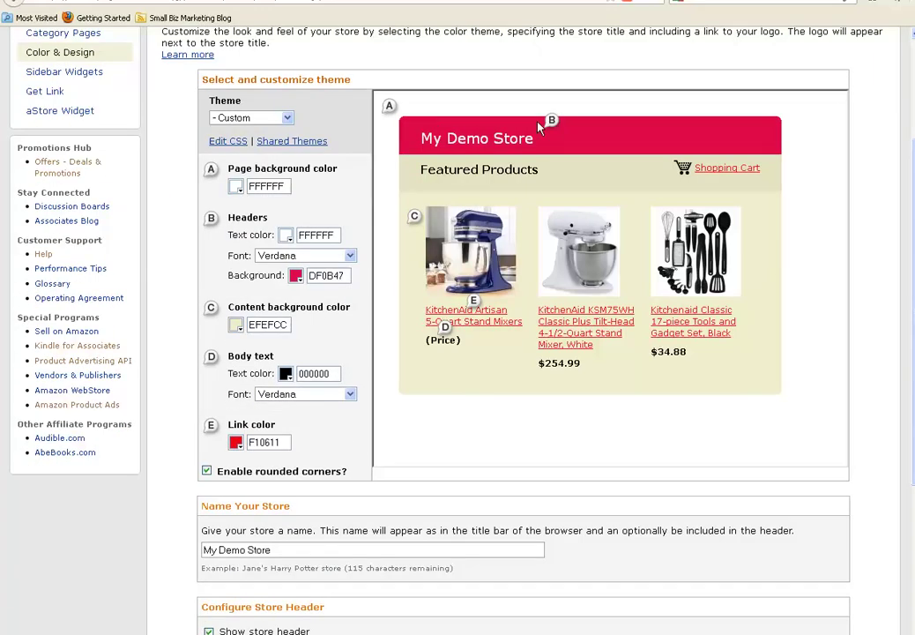
left_click(297, 277)
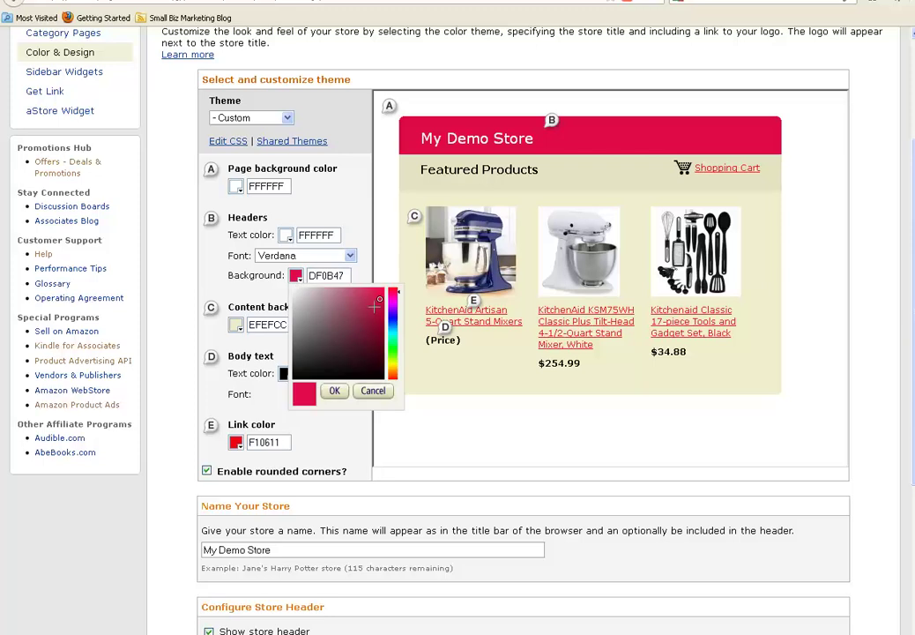
left_click(393, 348)
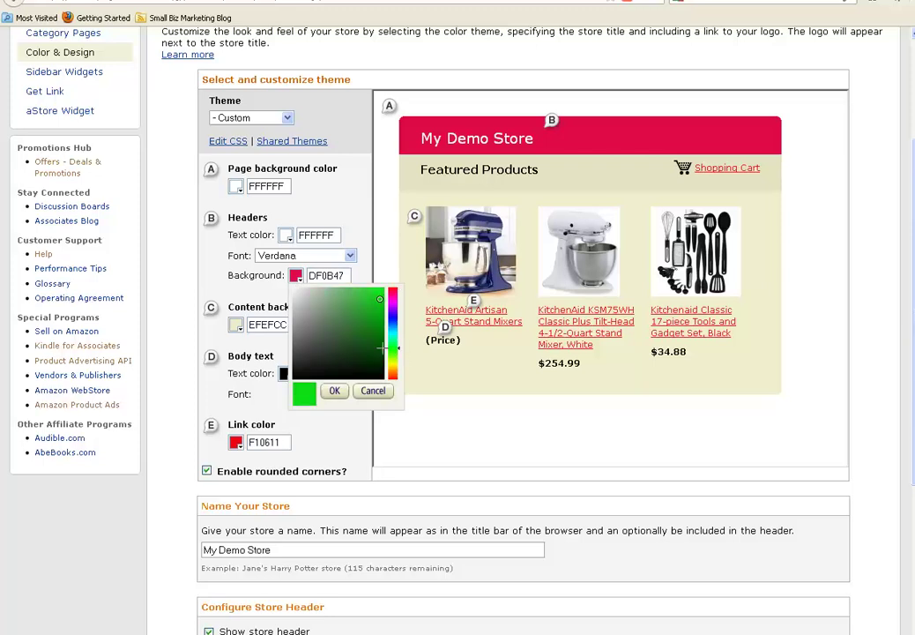
left_click(338, 394)
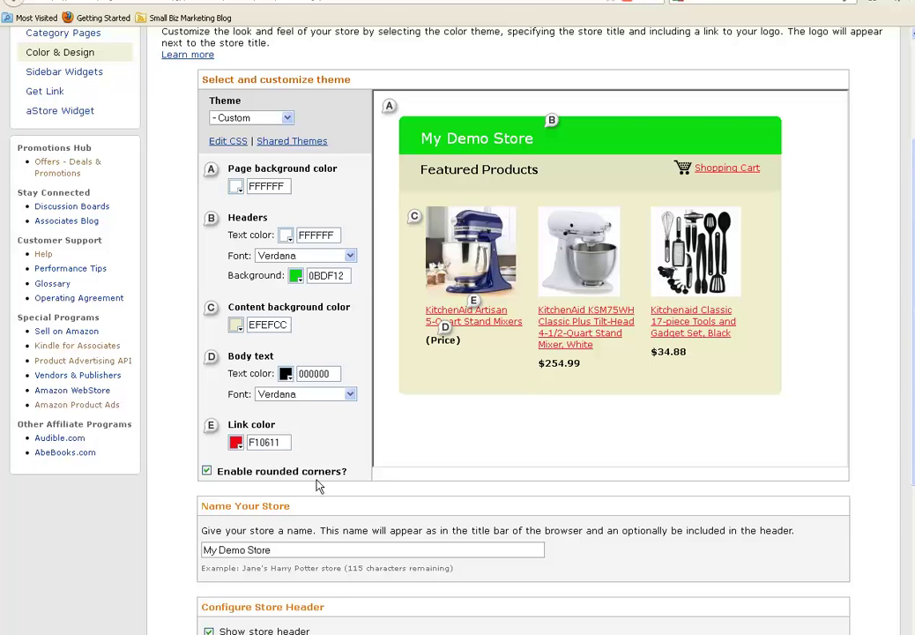
Step: Set the link colour to blue (0C00BB)
left_click(238, 446)
left_click_drag(321, 458, 321, 488)
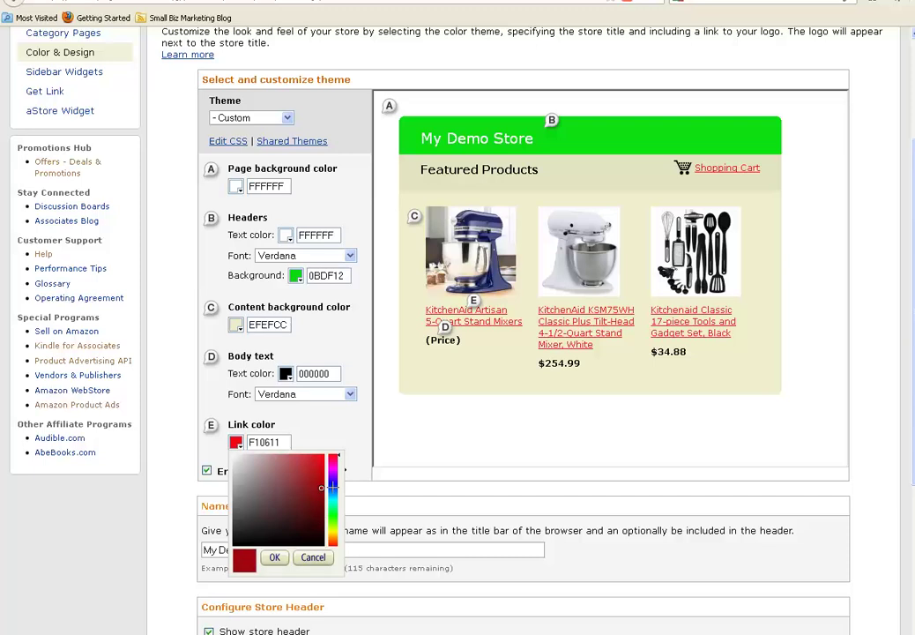
left_click(333, 486)
scroll(402, 494, "down", 2)
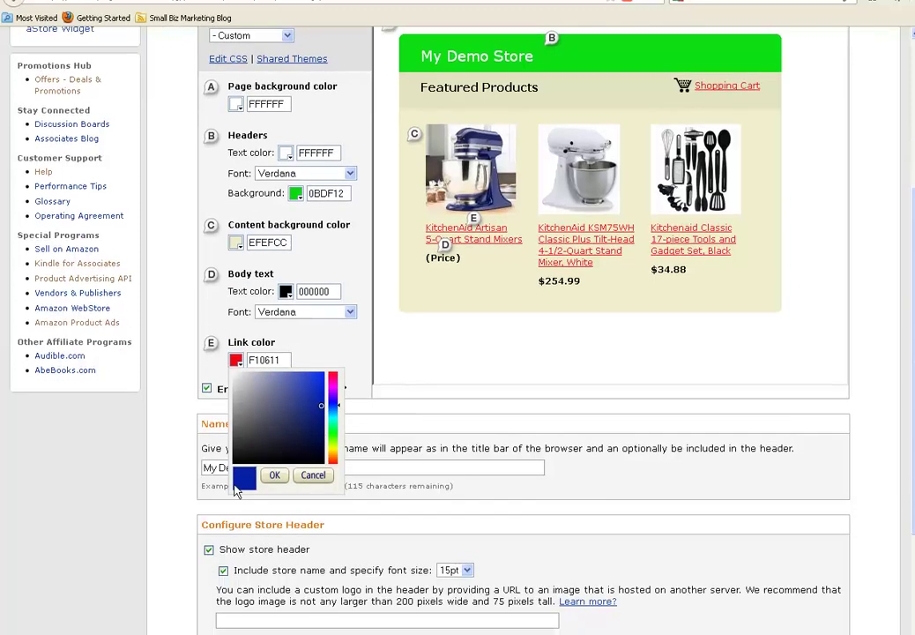
left_click(417, 366)
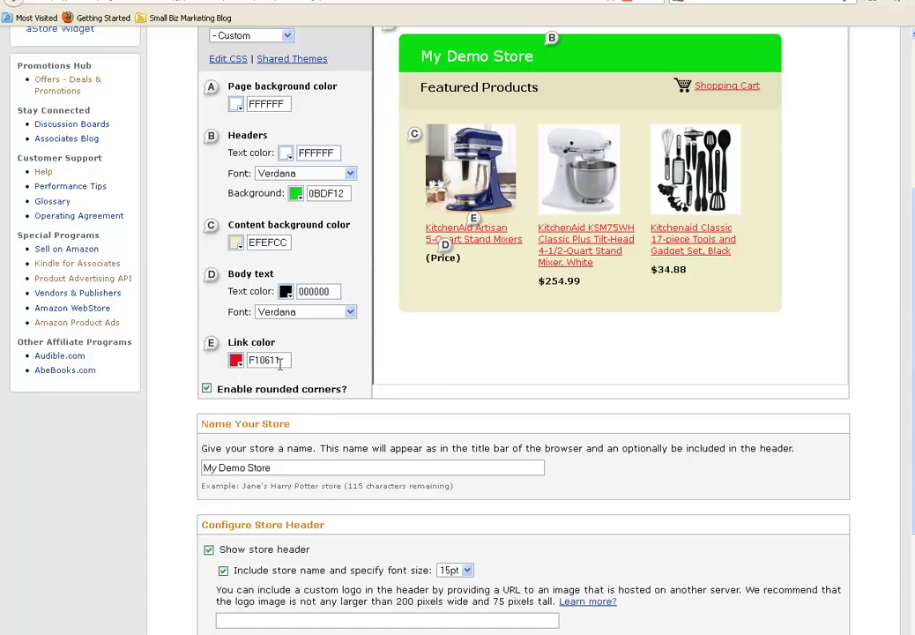
left_click(239, 363)
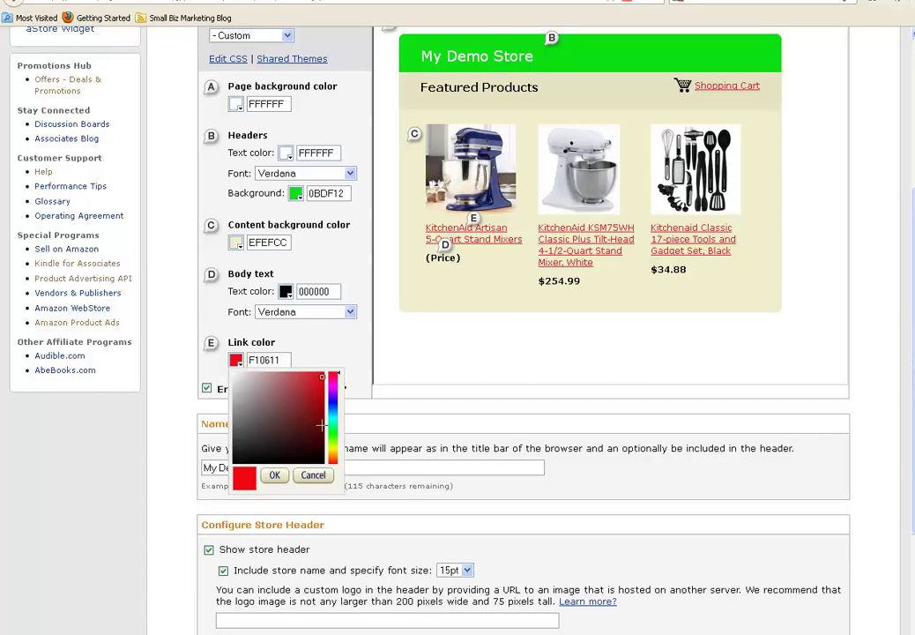
left_click_drag(322, 377, 324, 389)
left_click(333, 400)
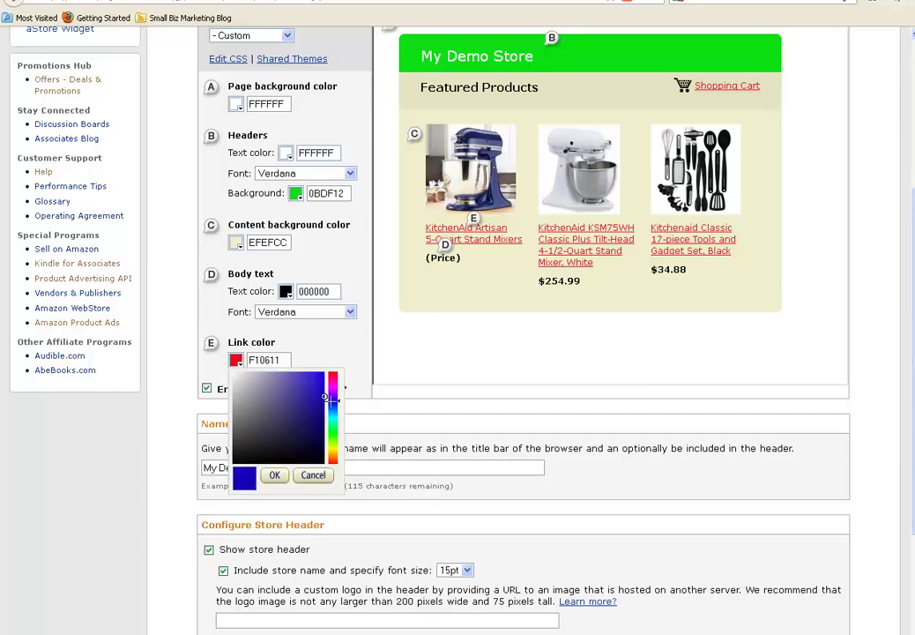
left_click(276, 476)
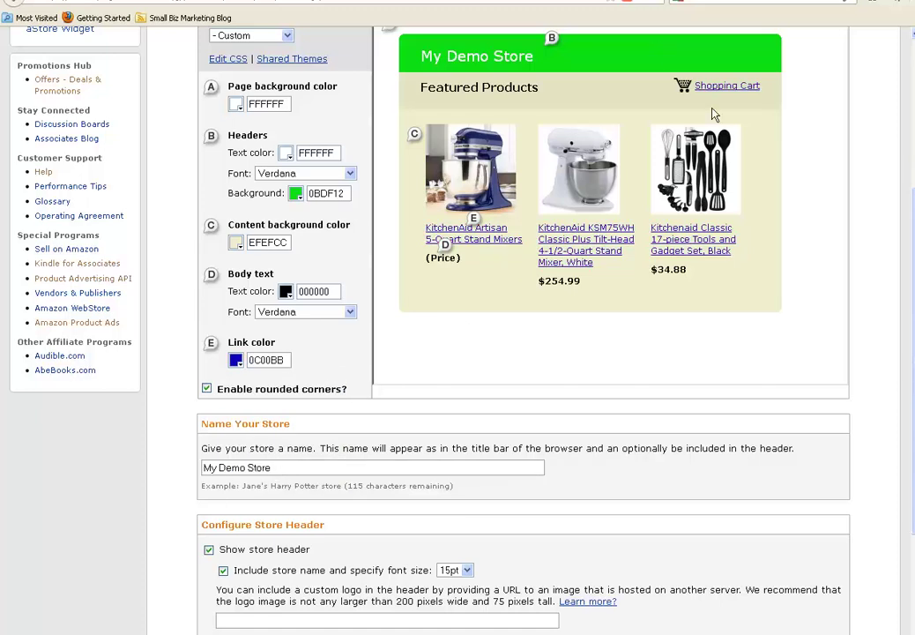
Step: Rename the store from My Demo Store to 'My Kitchen Store' and continue
scroll(544, 294, "down", 2)
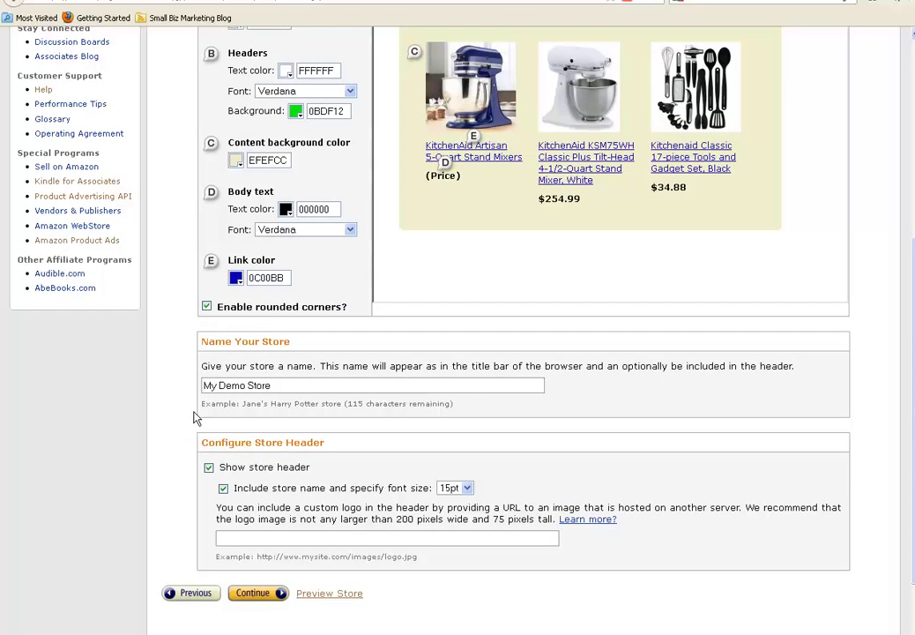
left_click_drag(246, 385, 218, 386)
key("BackSpace")
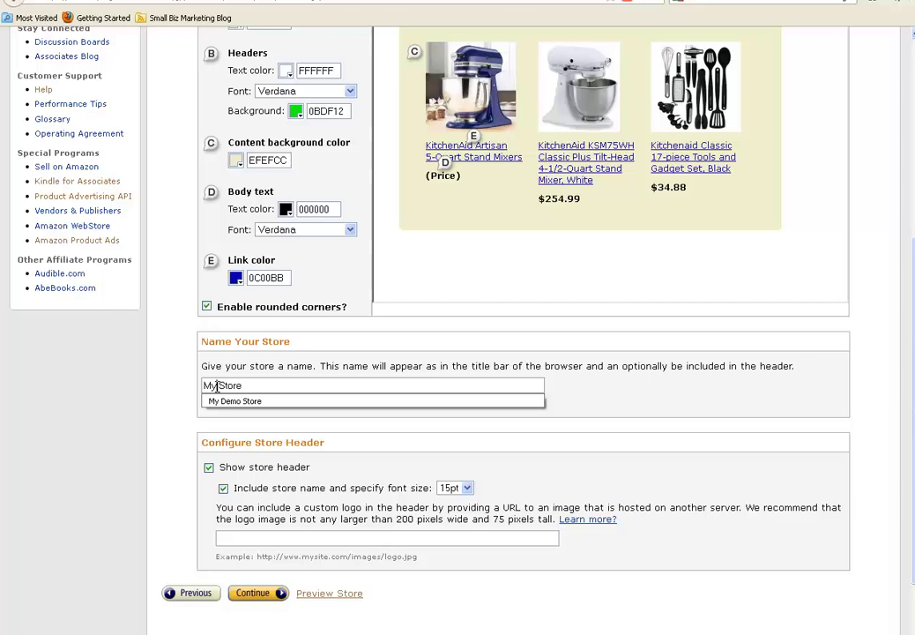
type("Kitchen")
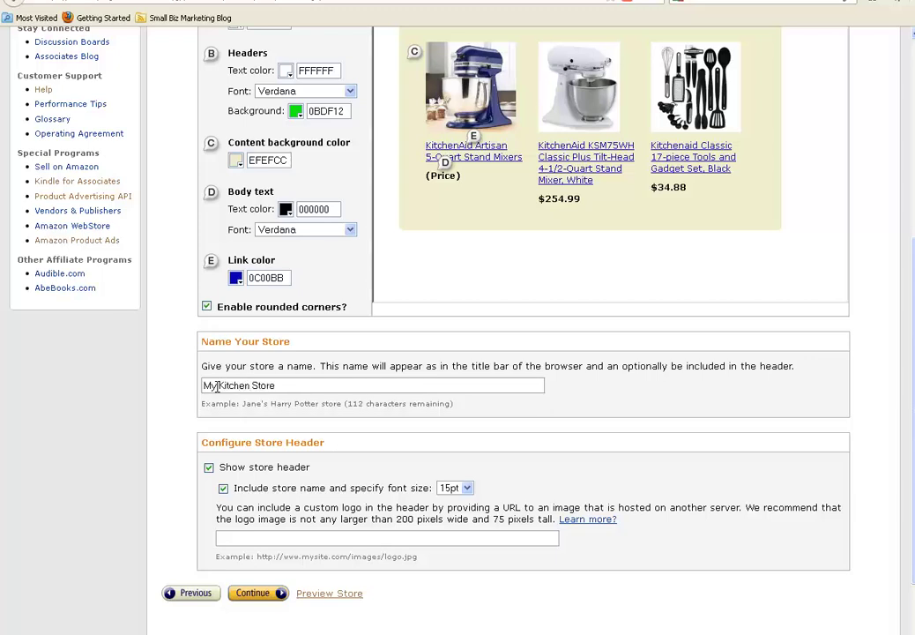
scroll(306, 442, "down", 3)
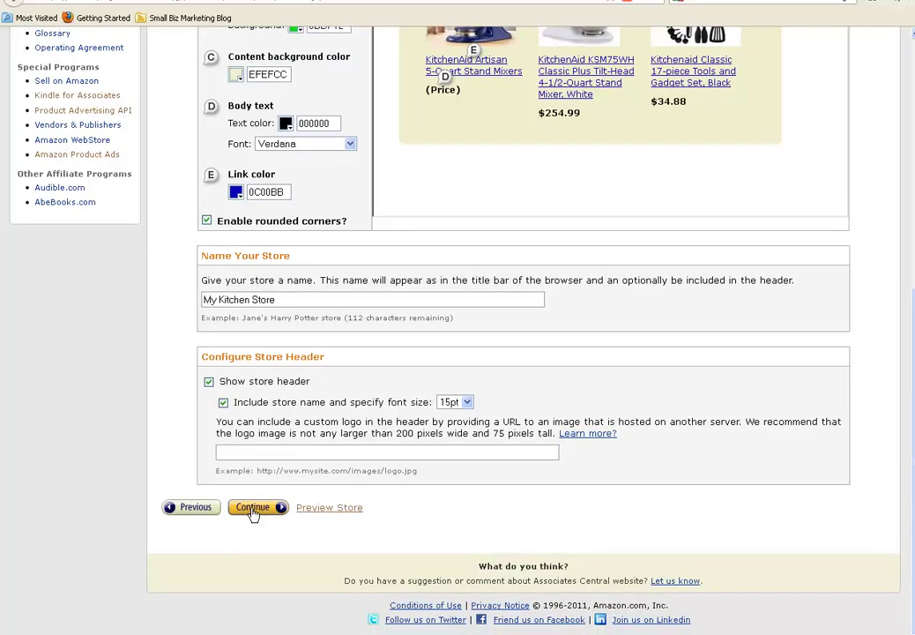
left_click(254, 511)
Step: Keep the right-hand sidebar and default widgets, then preview the store in a new window
scroll(291, 475, "down", 3)
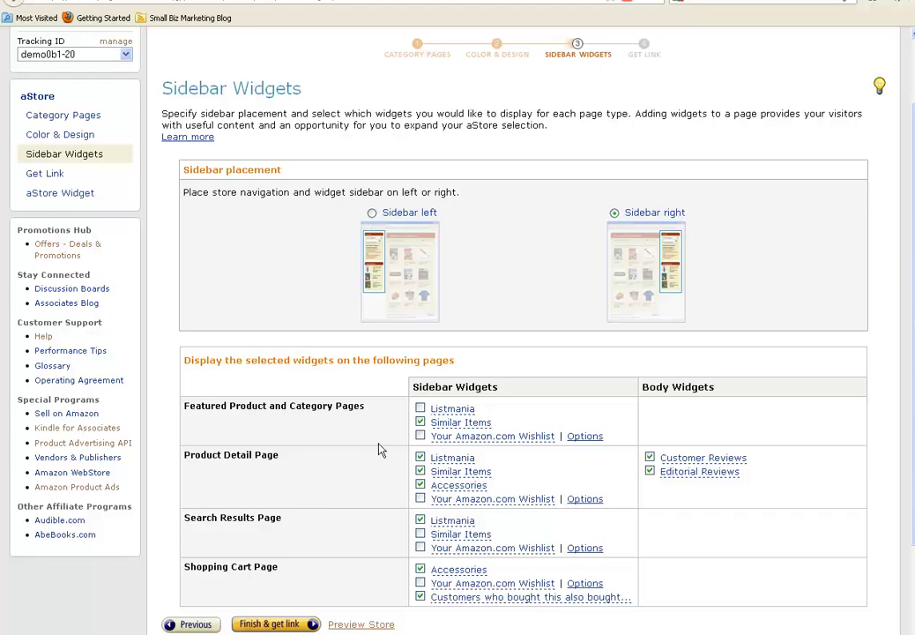
mouse_move(438, 441)
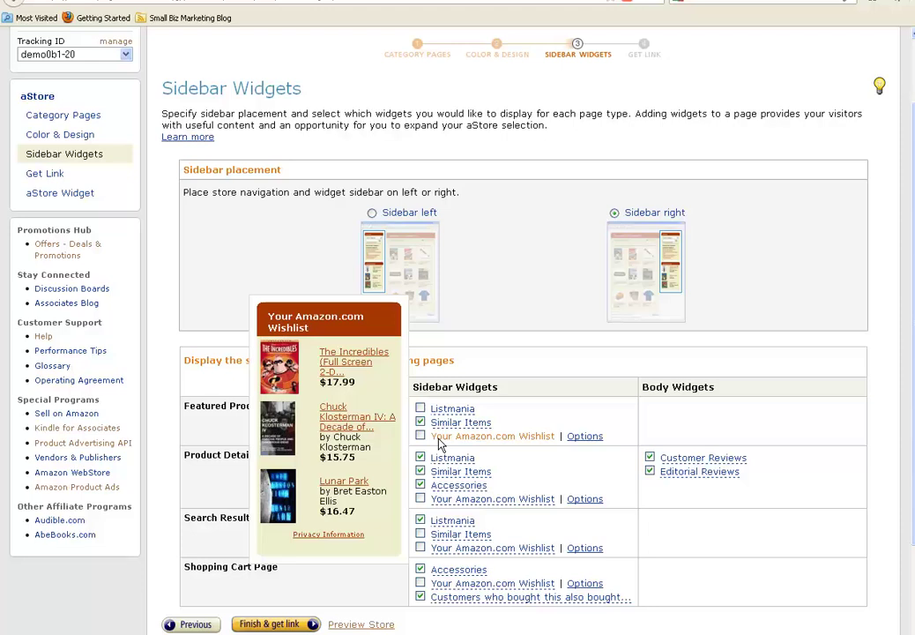
scroll(523, 441, "down", 2)
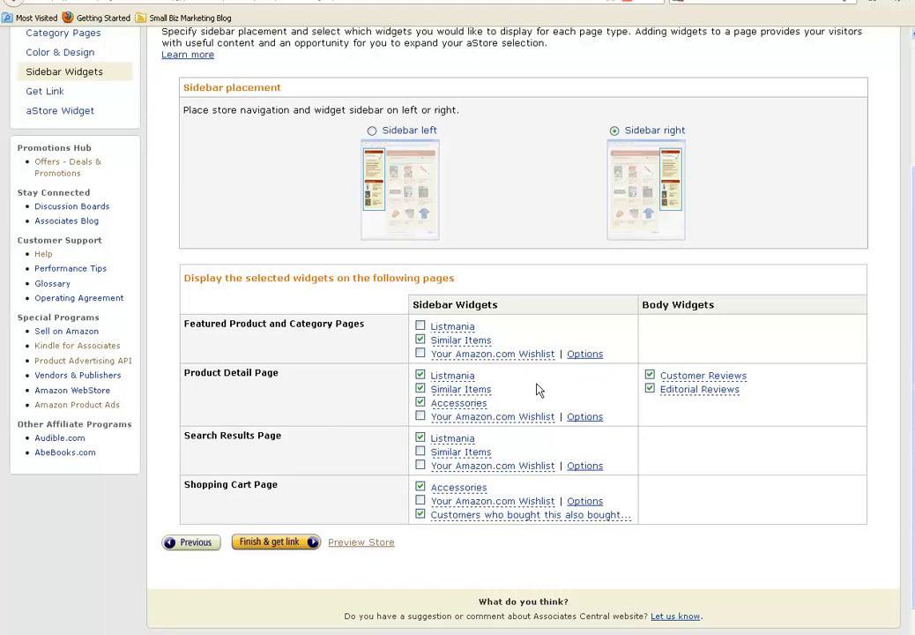
scroll(546, 368, "down", 1)
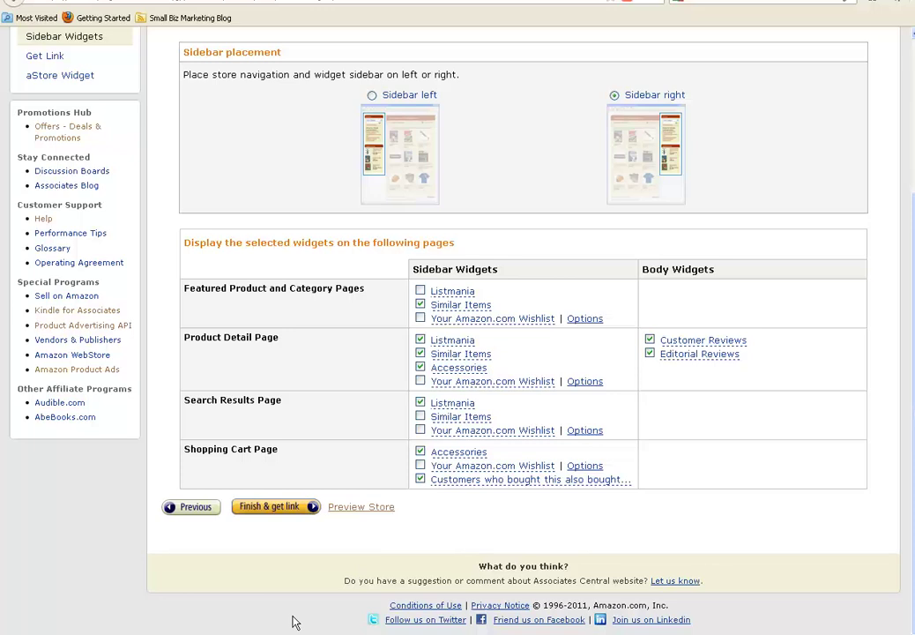
left_click(354, 511)
Step: Finish the store and choose the inline-frame embed code (width 90%, height 4000)
left_click(272, 508)
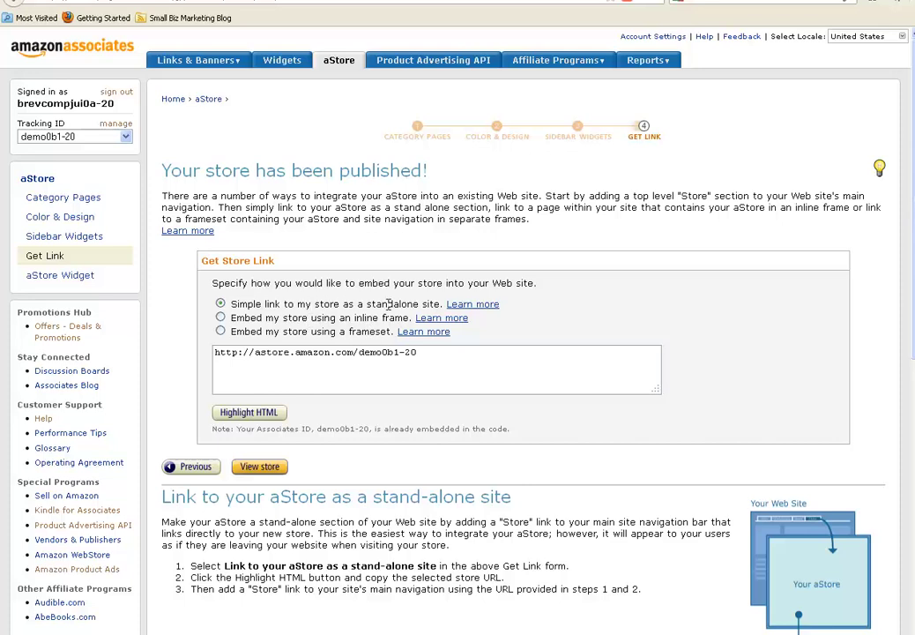
left_click(221, 318)
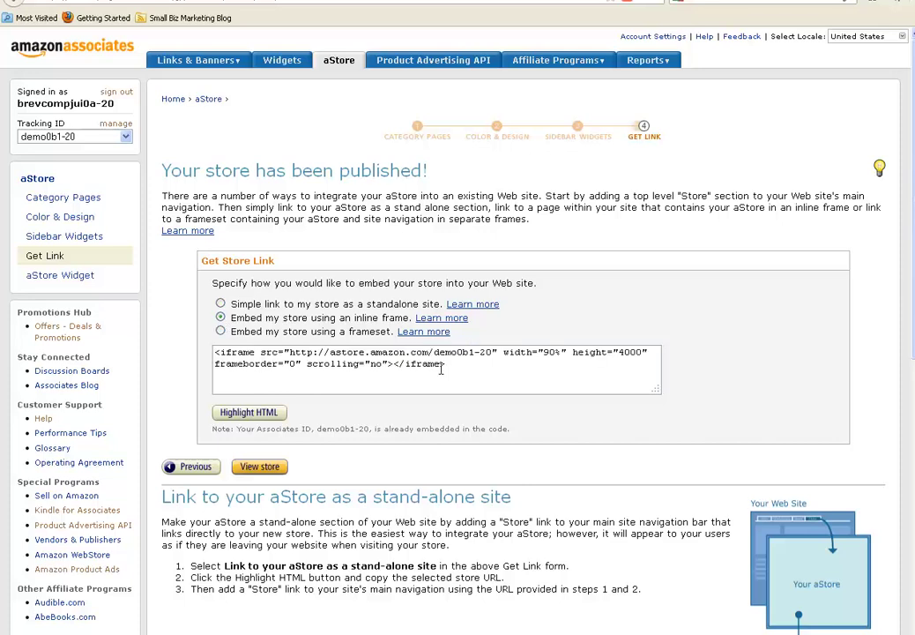